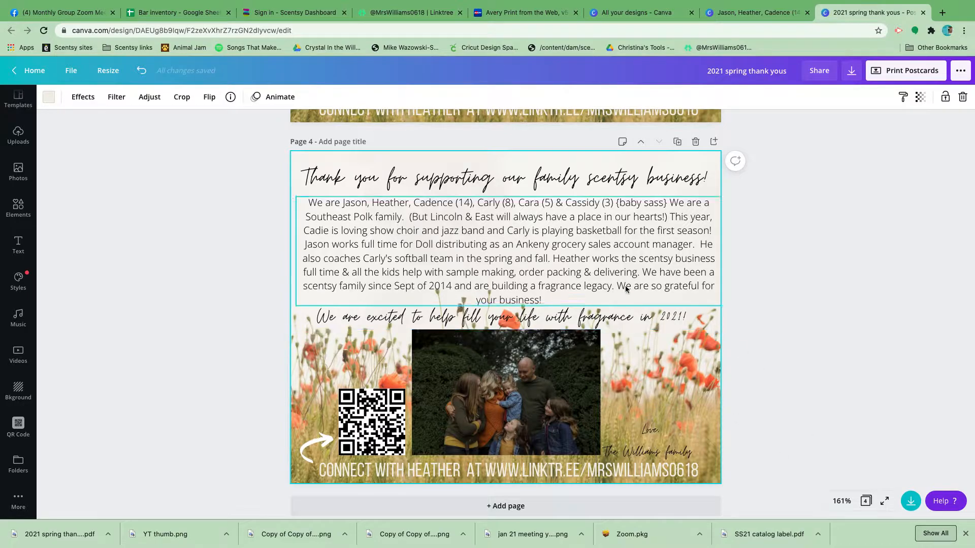
# Review the pages of the existing "2021 spring thank yous" postcard design.
pyautogui.scroll(-1, 576, 311)
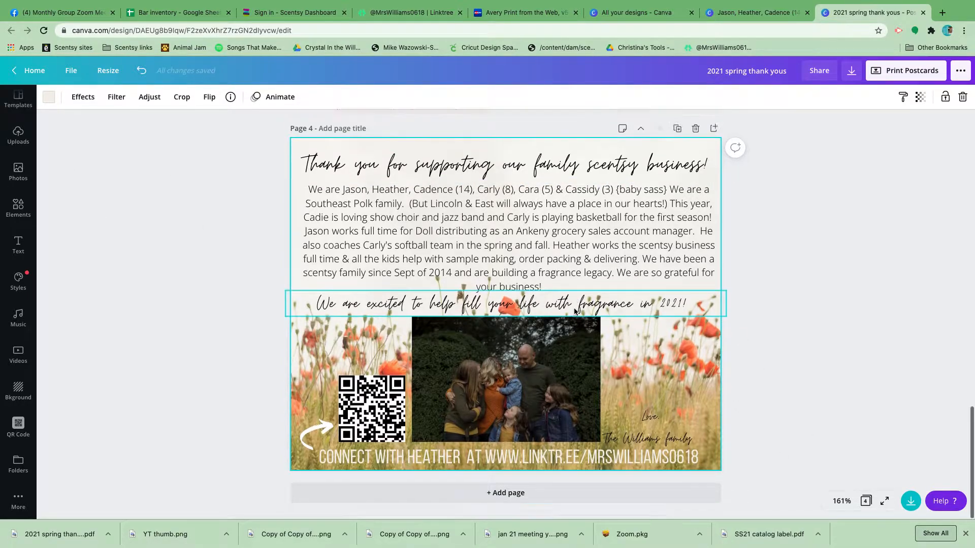
pyautogui.scroll(15, 575, 311)
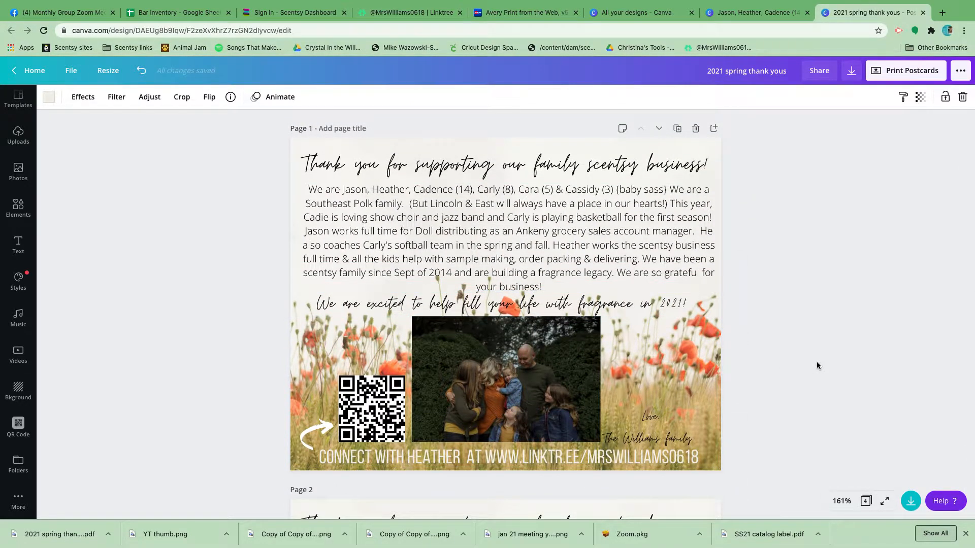
pyautogui.scroll(-1, 212, 286)
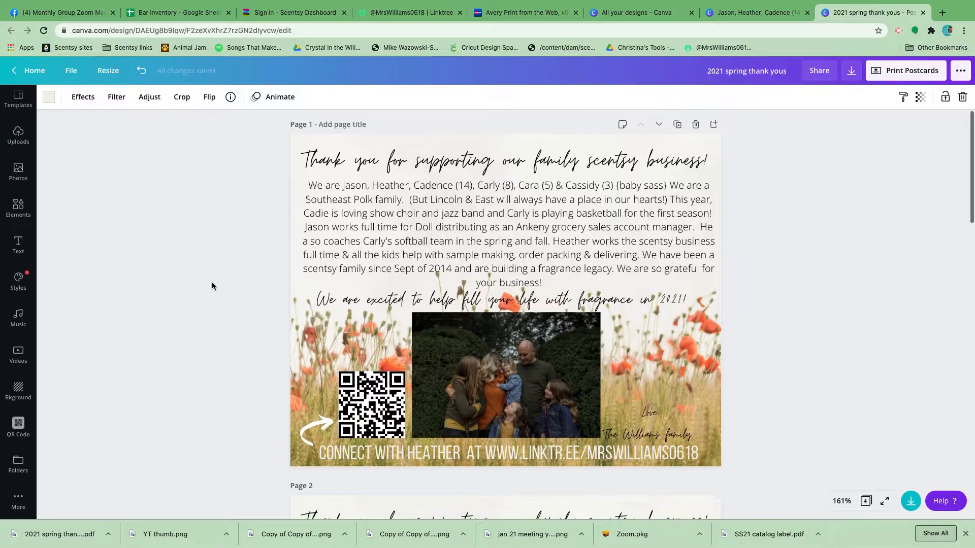
pyautogui.scroll(1, 212, 286)
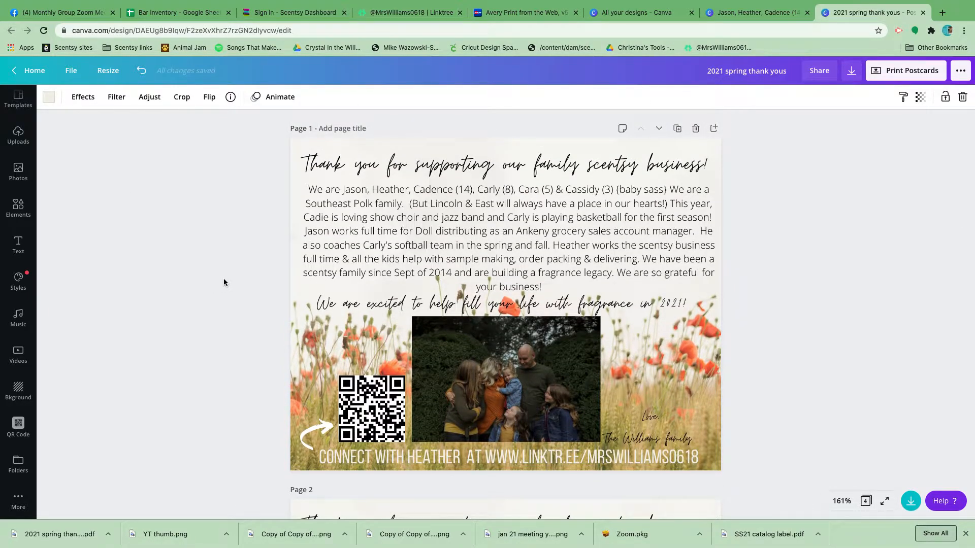
pyautogui.scroll(-2, 173, 237)
pyautogui.scroll(2, 172, 239)
# Create a new blank 5.5 × 4.3 in postcard design from the home page.
pyautogui.click(28, 74)
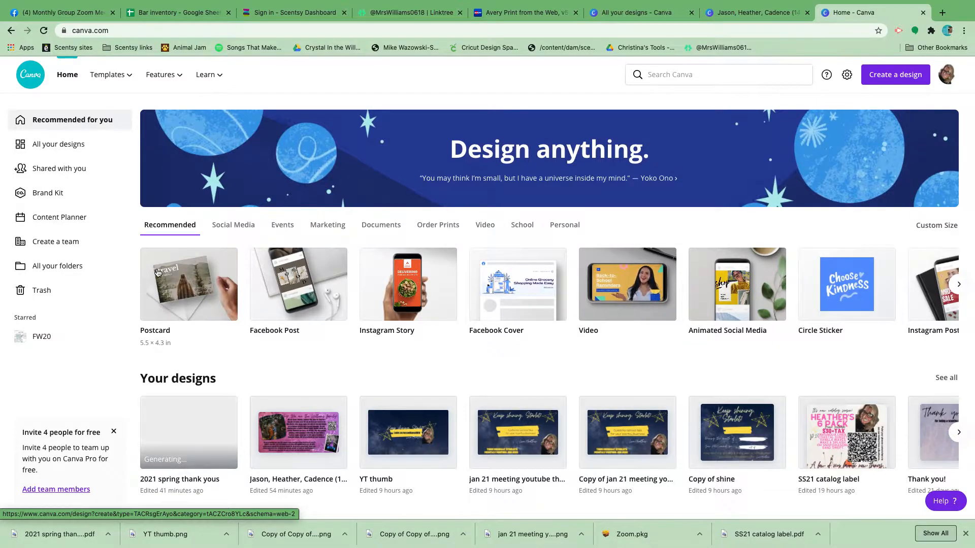
pyautogui.click(176, 300)
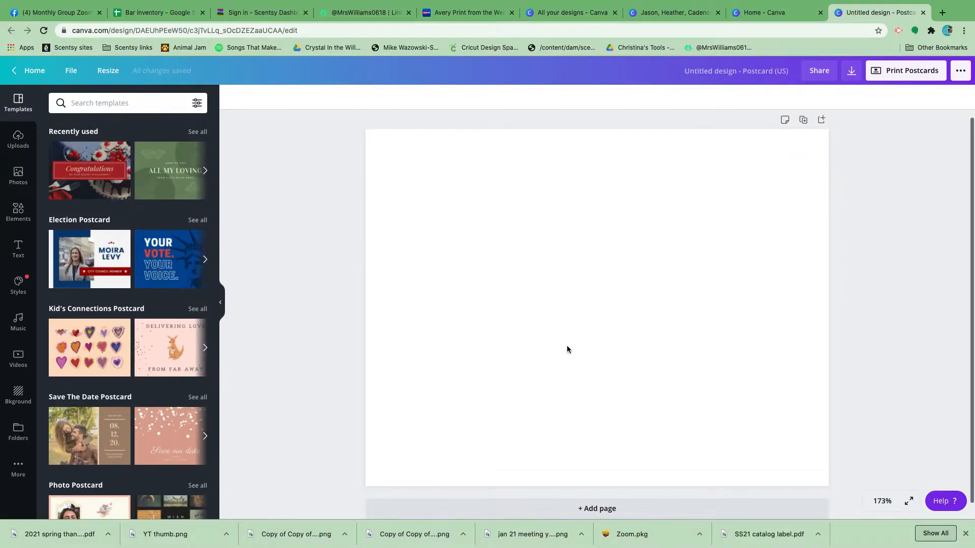
pyautogui.scroll(-1, 568, 347)
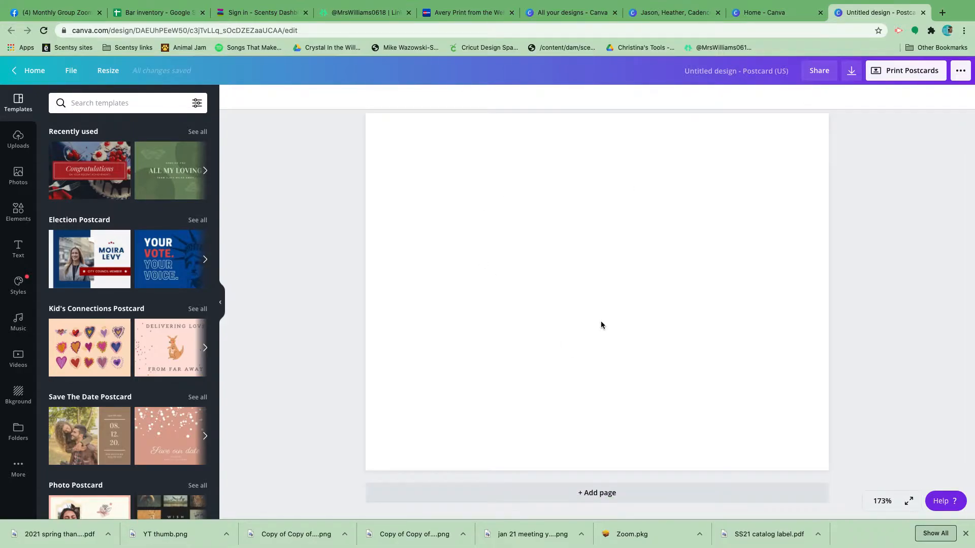
# Fill the blank postcard with the recently used poppy field background.
pyautogui.click(20, 397)
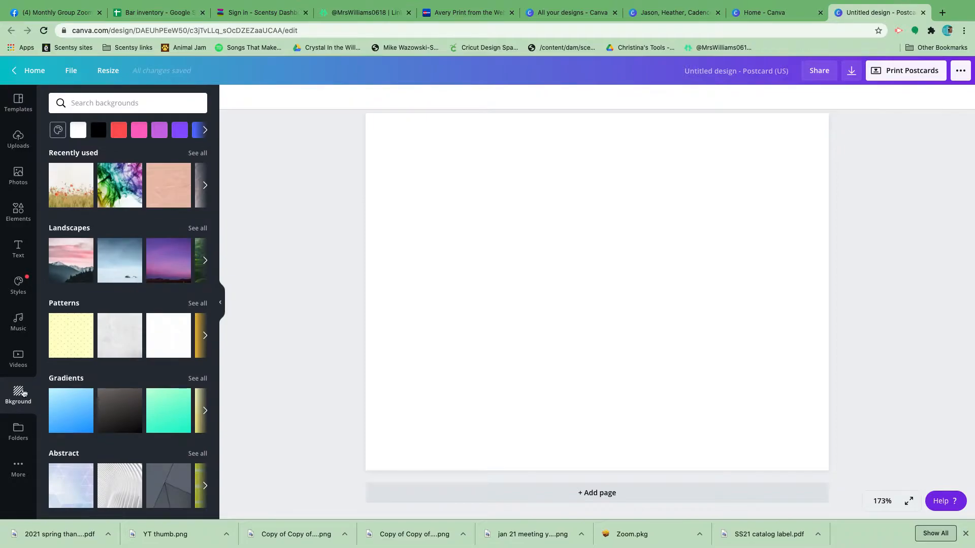
pyautogui.click(72, 193)
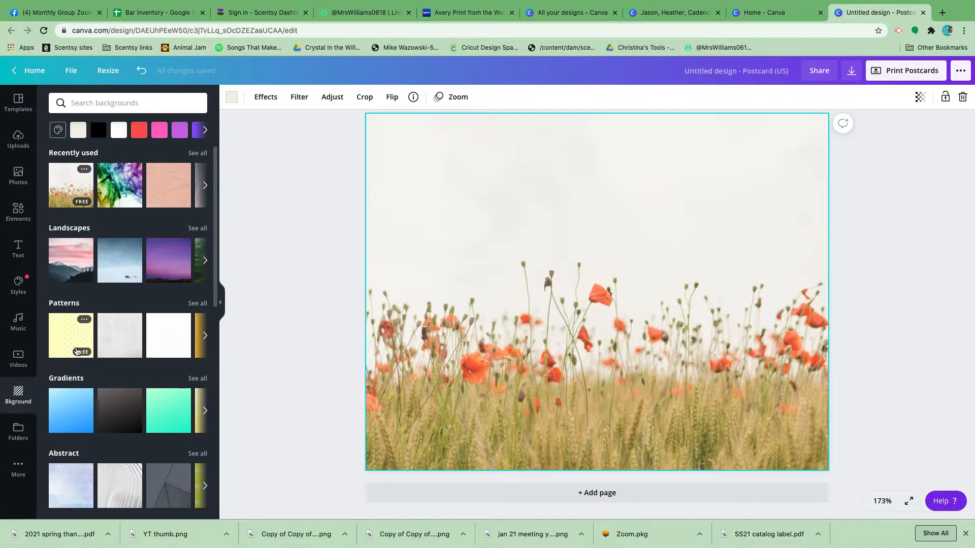
pyautogui.scroll(-4, 86, 429)
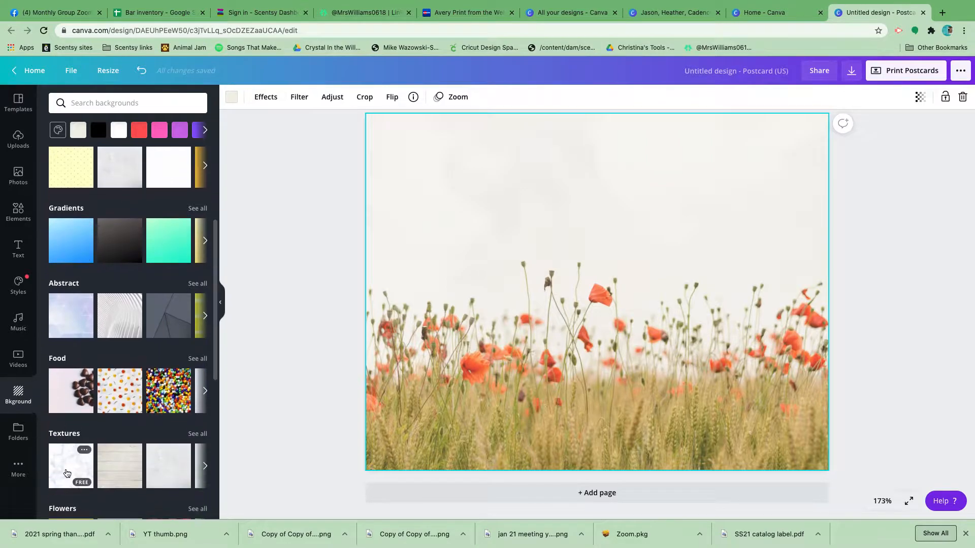
pyautogui.scroll(-2, 129, 226)
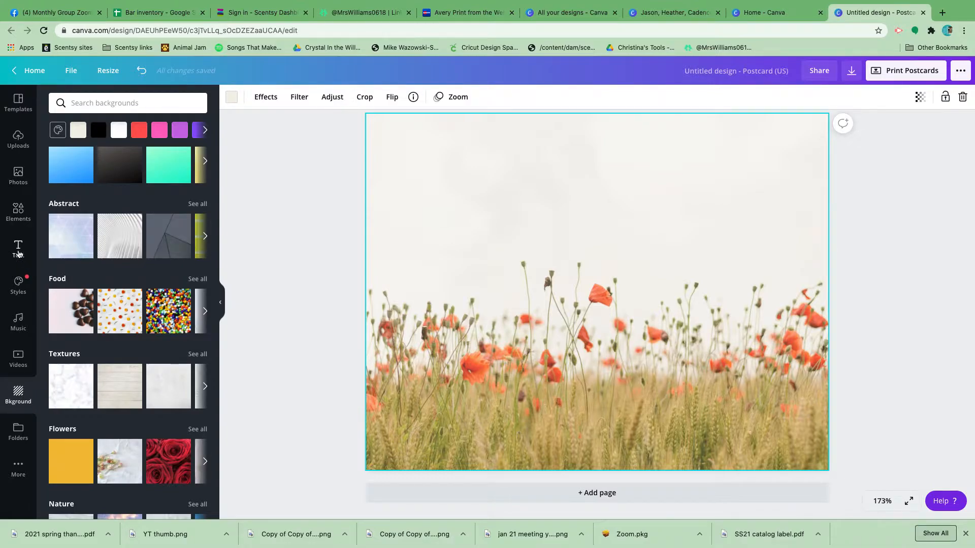
# Add a heading reading "Thank you for shopping with us!" and move it near the postcard's upper edge.
pyautogui.click(18, 251)
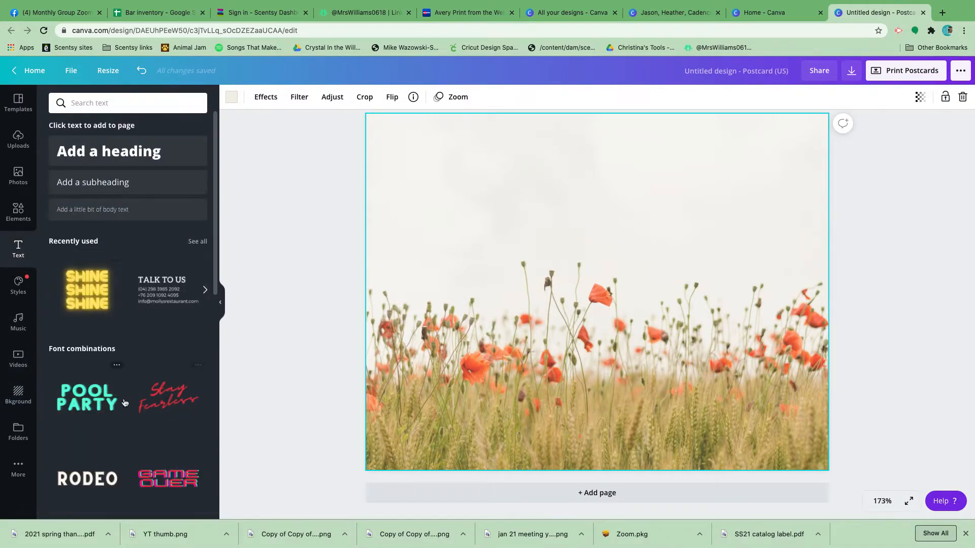
pyautogui.scroll(-5, 125, 404)
pyautogui.scroll(-5, 100, 394)
pyautogui.scroll(10, 101, 395)
pyautogui.click(118, 149)
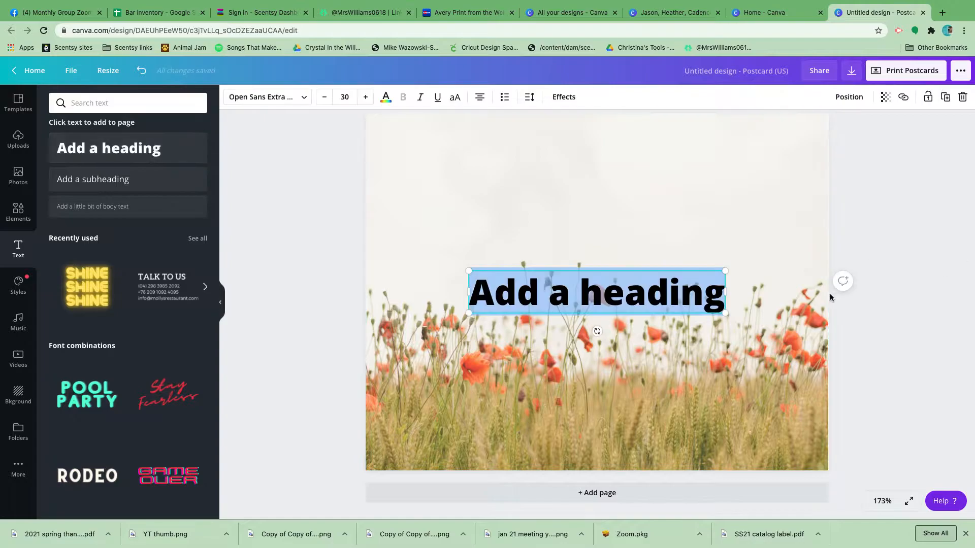
pyautogui.write('Thank you for s')
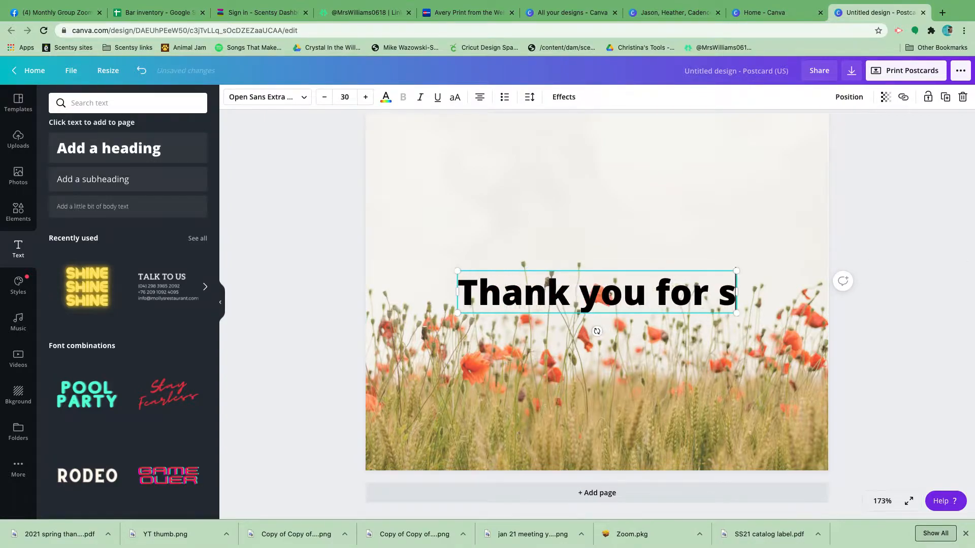
pyautogui.write('hopping with us!')
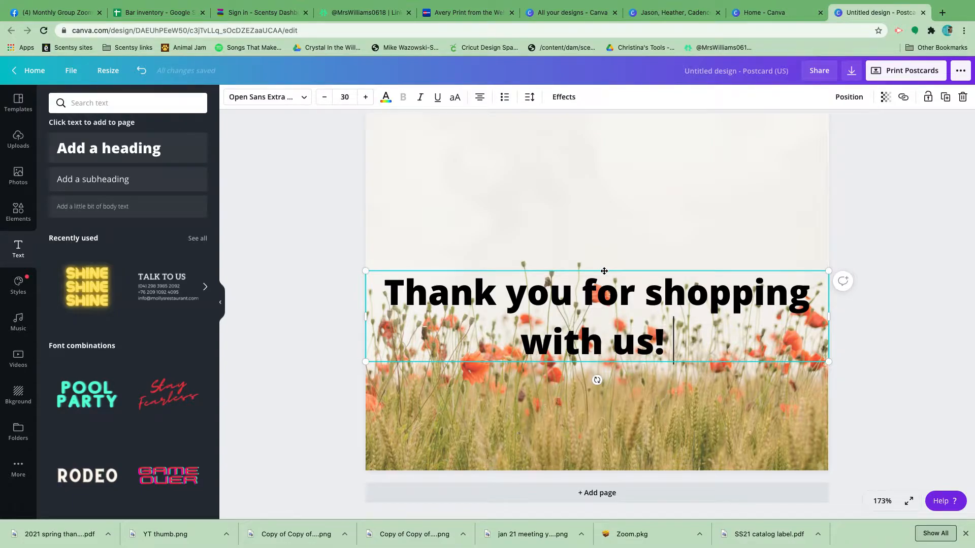
pyautogui.moveTo(603, 271); pyautogui.dragTo(603, 129)
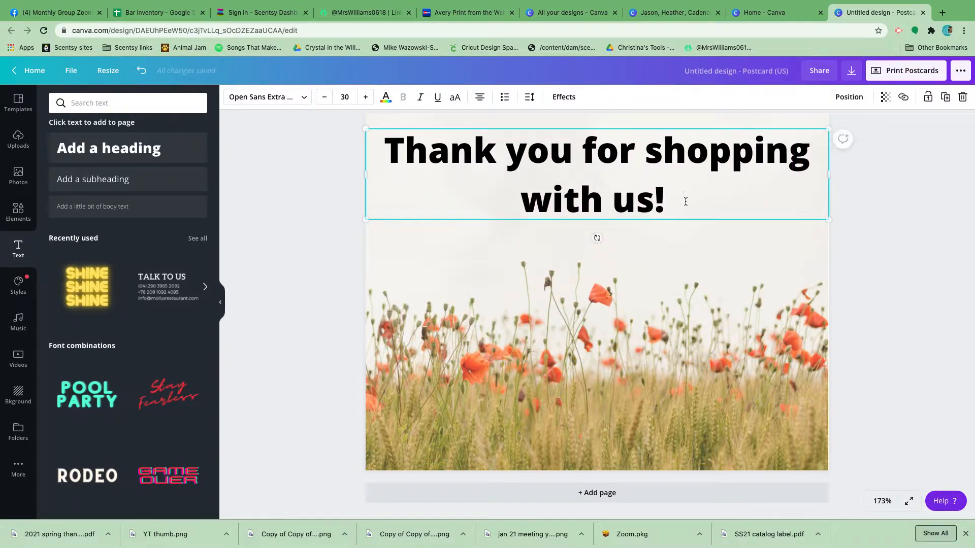
# Set the heading's font to Moontime and widen its text box on both sides to nearly the page width.
pyautogui.click(303, 98)
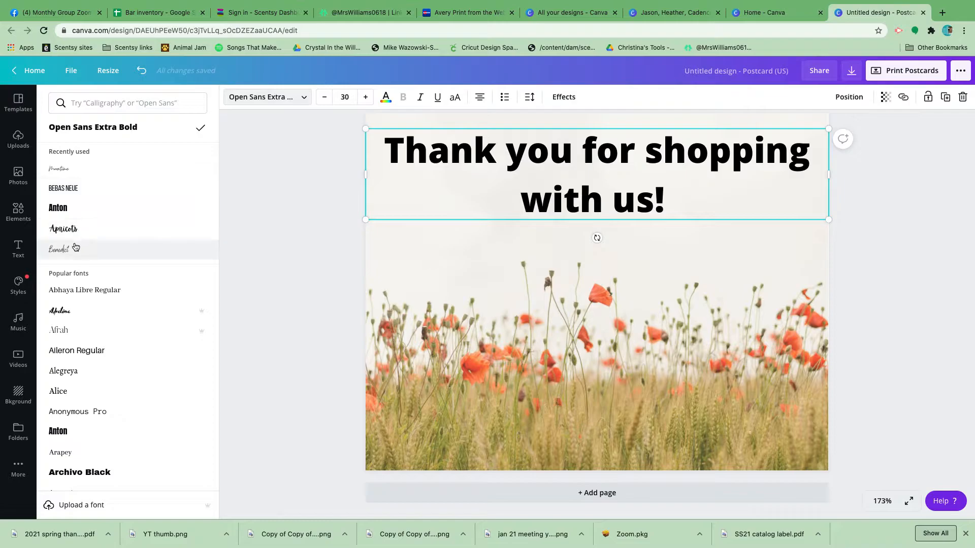
pyautogui.click(102, 170)
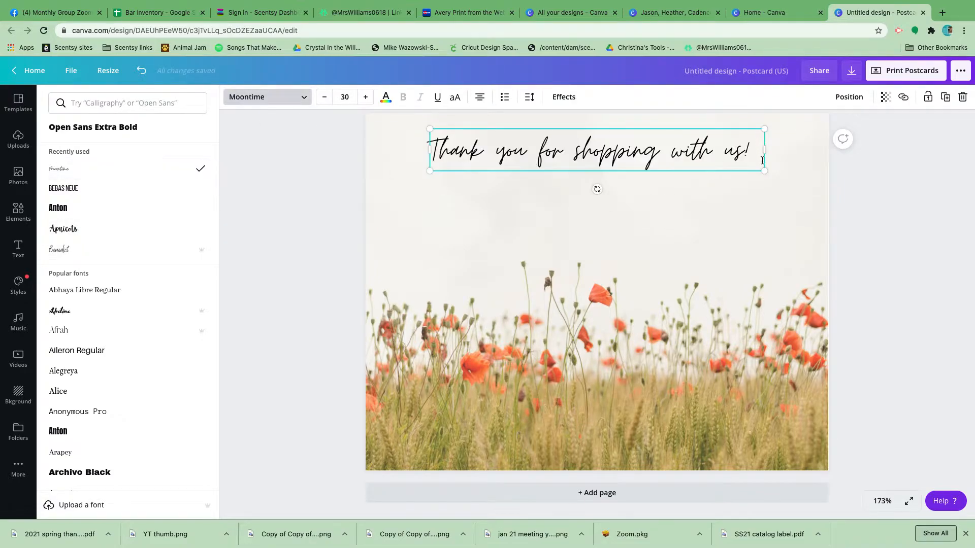
pyautogui.moveTo(429, 151); pyautogui.dragTo(387, 150)
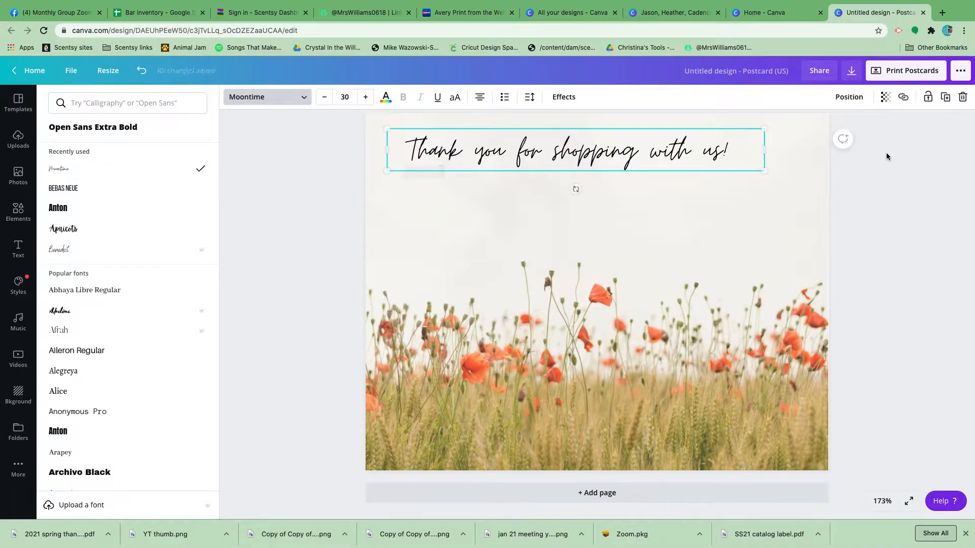
pyautogui.moveTo(766, 148); pyautogui.dragTo(821, 149)
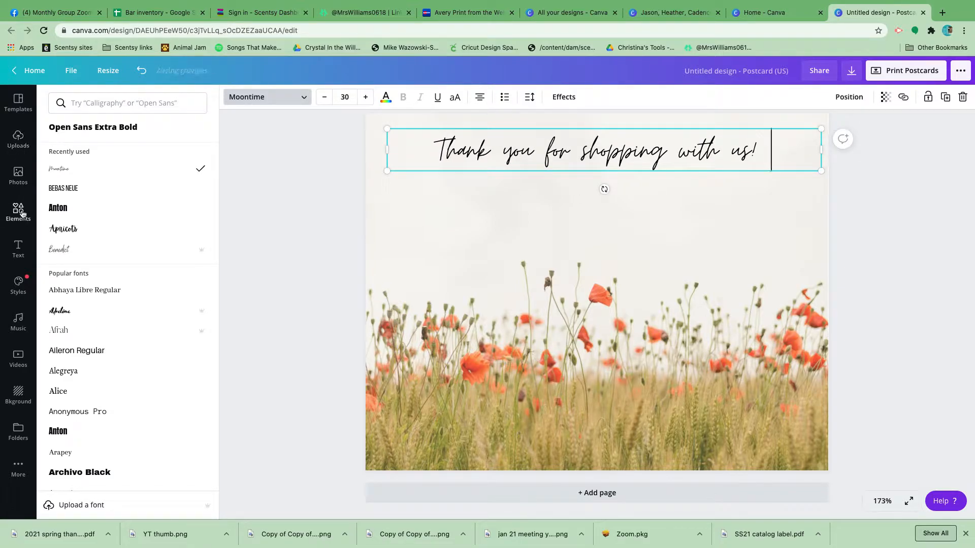
# Look over the earlier purple family thank-you card and the list of all designs, ending back at the new postcard.
pyautogui.click(769, 15)
pyautogui.click(673, 14)
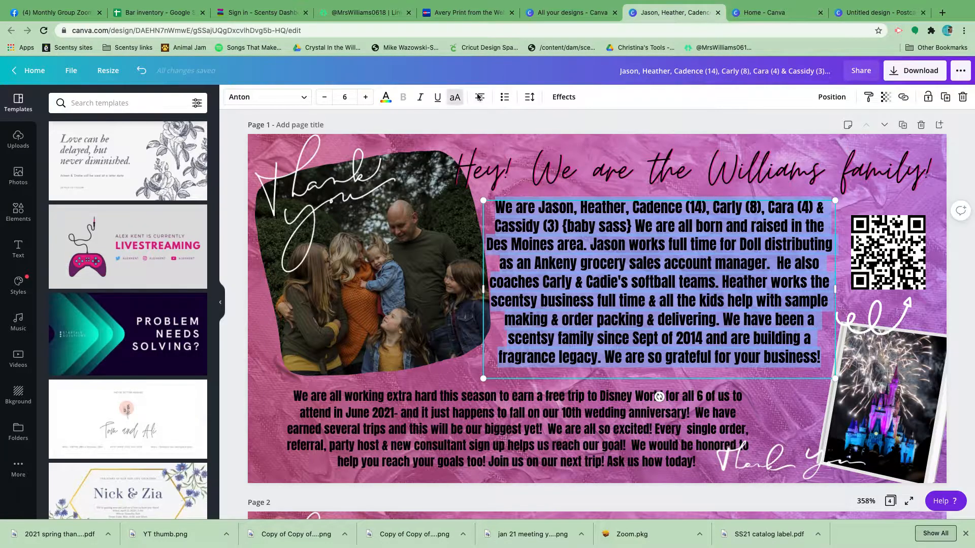
pyautogui.click(558, 13)
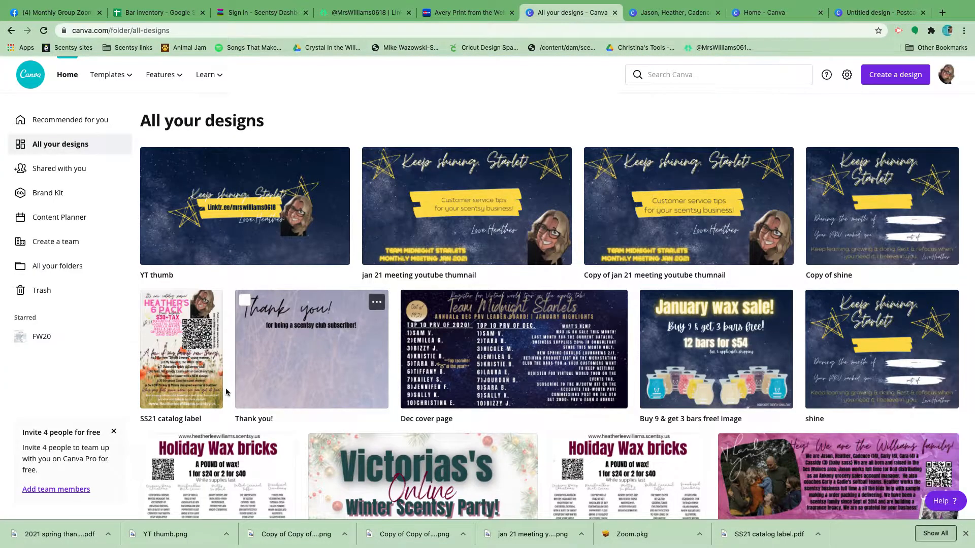
pyautogui.scroll(-3, 363, 366)
pyautogui.scroll(4, 363, 365)
pyautogui.click(875, 11)
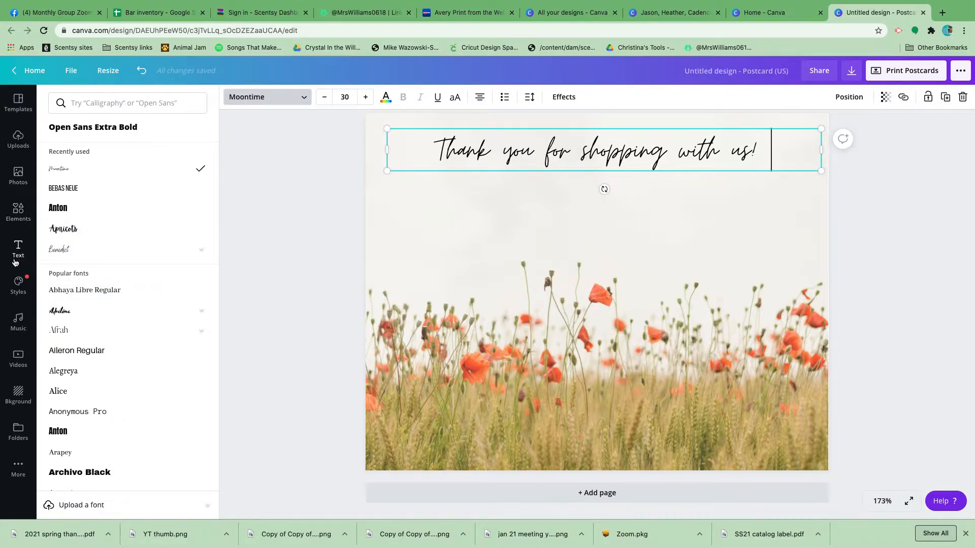
pyautogui.click(18, 139)
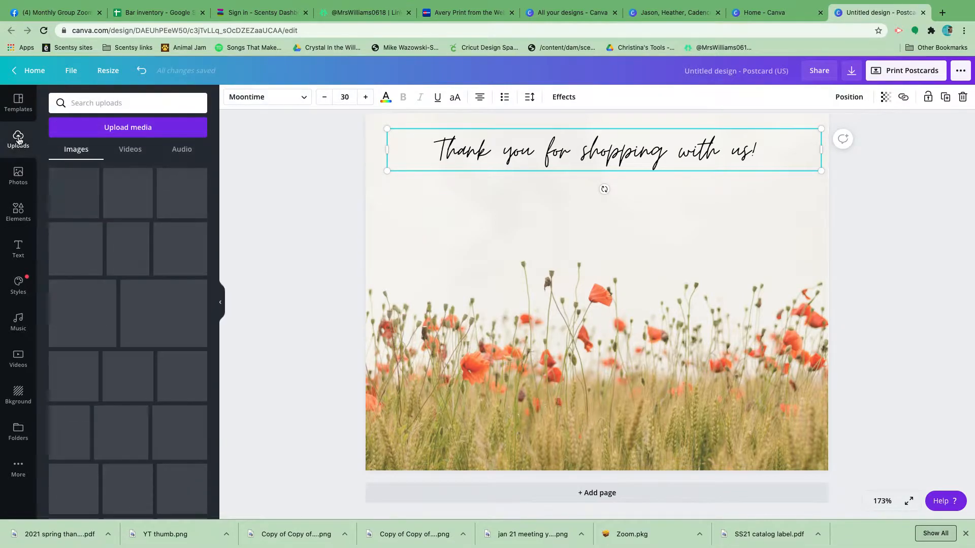
pyautogui.click(132, 133)
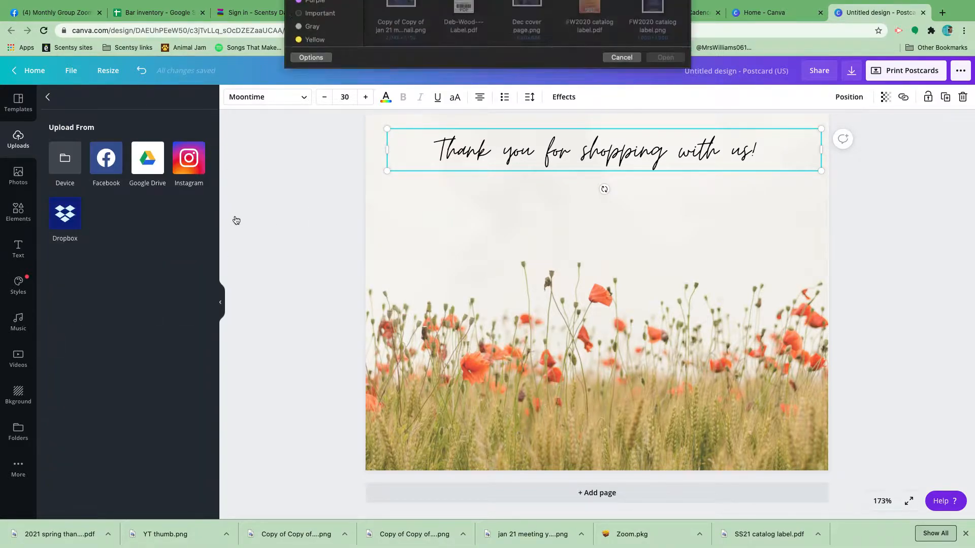
pyautogui.scroll(-1, 395, 135)
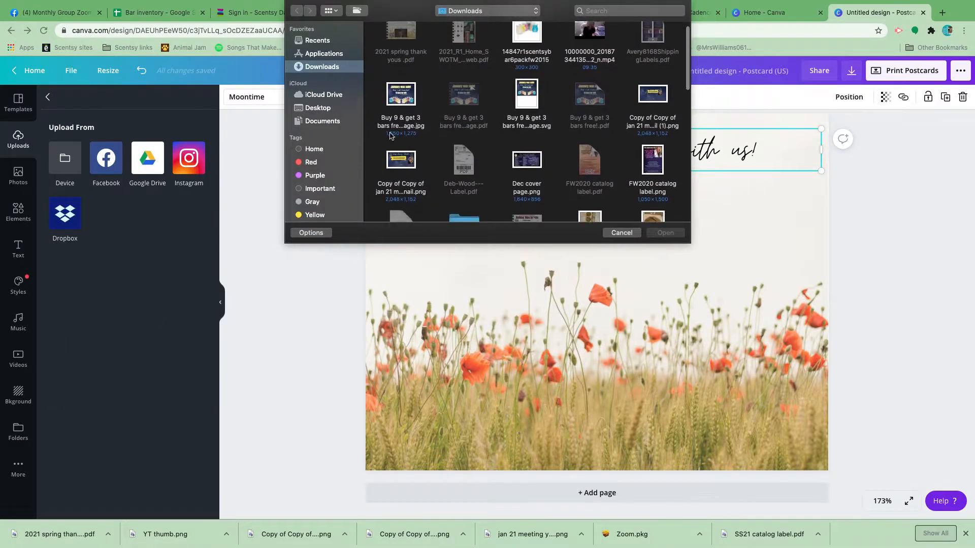
pyautogui.scroll(-2, 481, 77)
pyautogui.scroll(3, 480, 77)
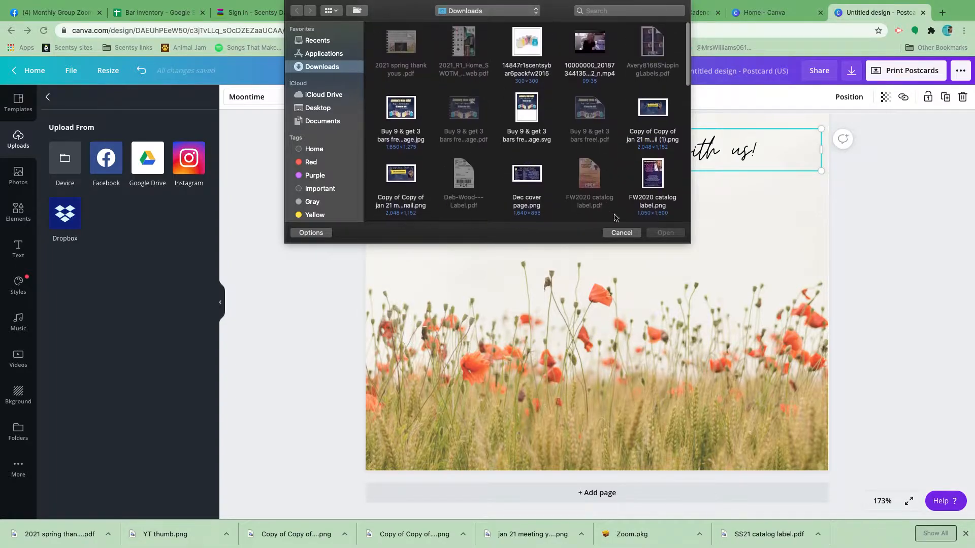
pyautogui.click(621, 233)
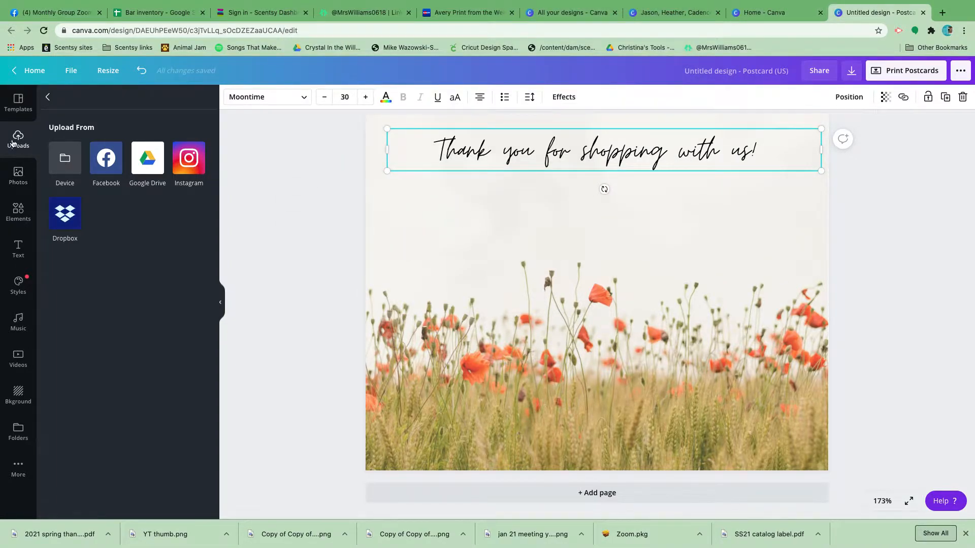
pyautogui.click(14, 175)
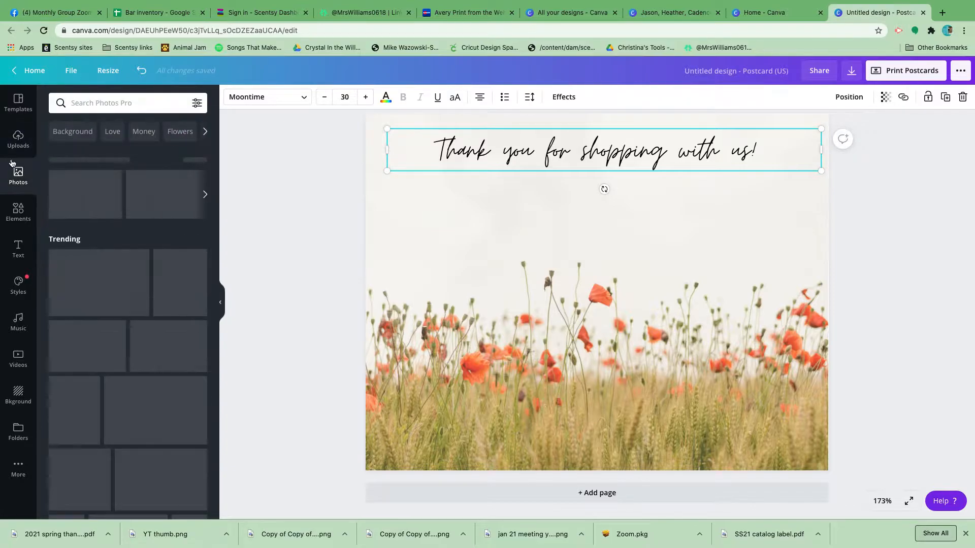
# Add the uploaded sunset beach photo of the couple, shrink it and place it centred just below the heading.
pyautogui.click(18, 138)
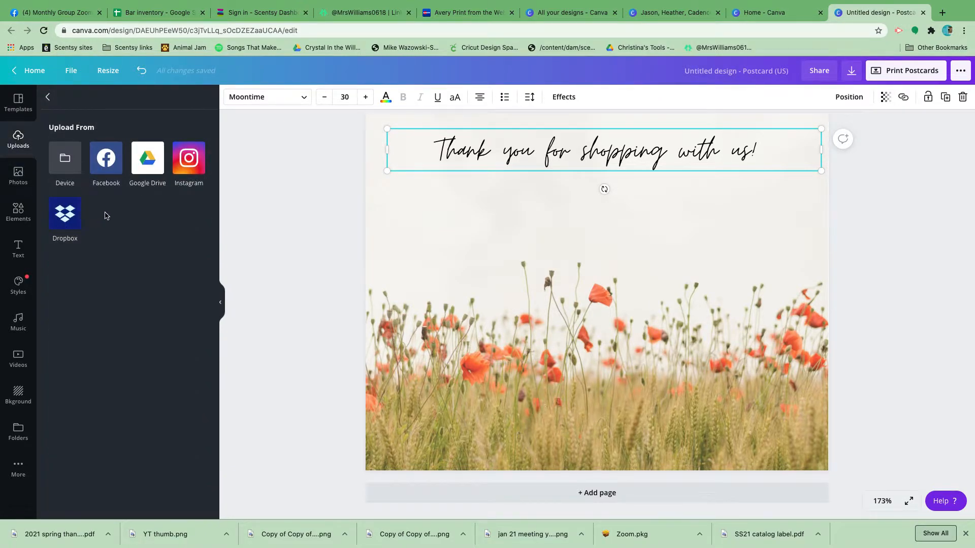
pyautogui.click(46, 98)
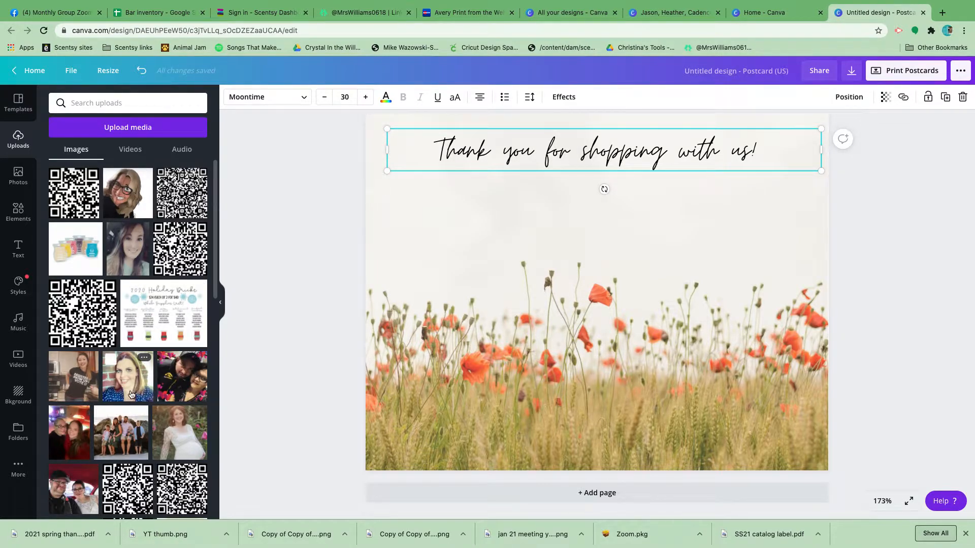
pyautogui.scroll(-5, 152, 380)
pyautogui.scroll(-3, 131, 395)
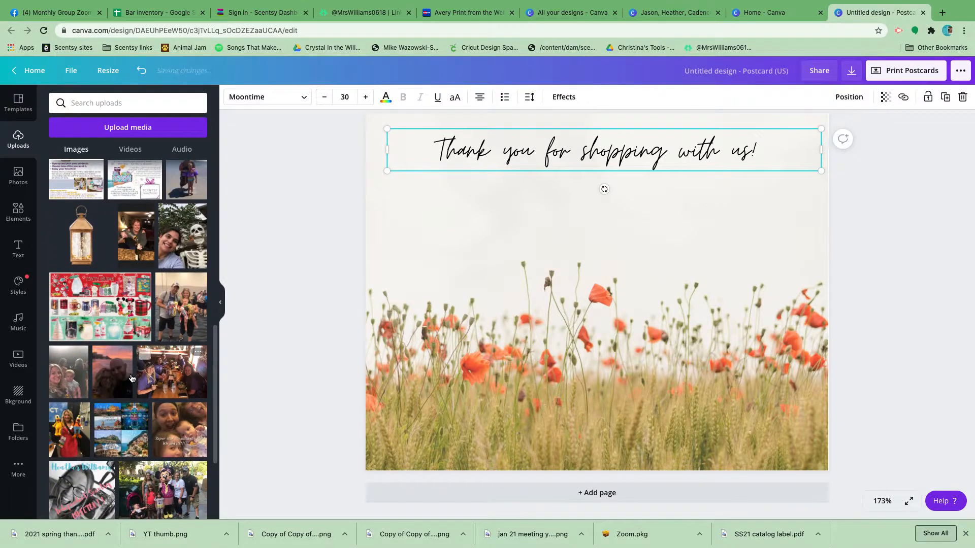
pyautogui.click(112, 372)
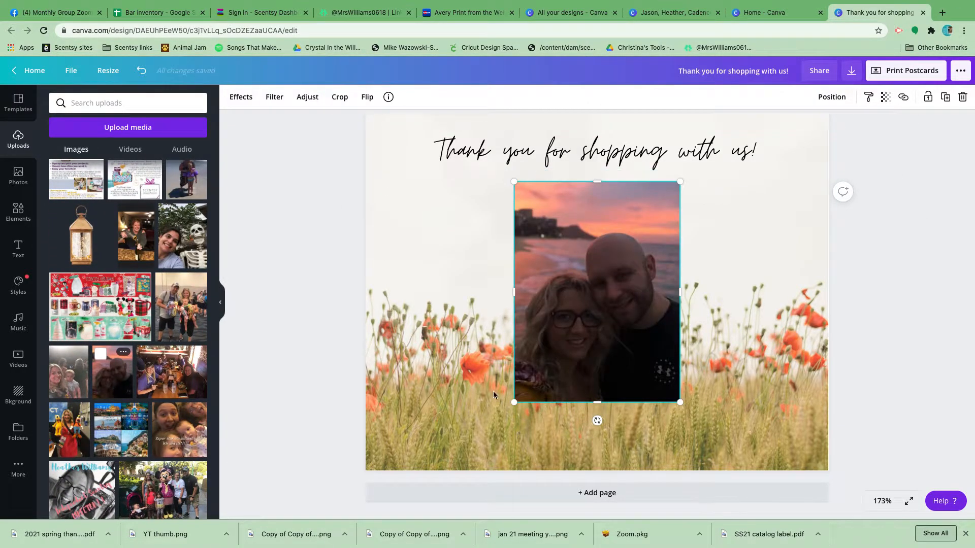
pyautogui.moveTo(514, 401); pyautogui.dragTo(564, 336)
pyautogui.moveTo(628, 276); pyautogui.dragTo(595, 249)
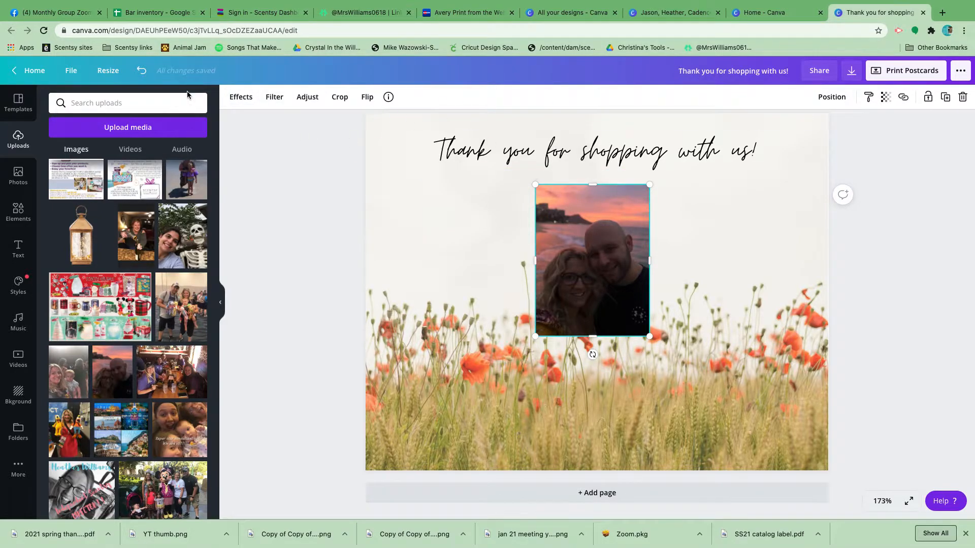
# Remove the couple photo's background, enlarge the cut-out slightly and move it to the postcard's lower-left corner.
pyautogui.click(246, 102)
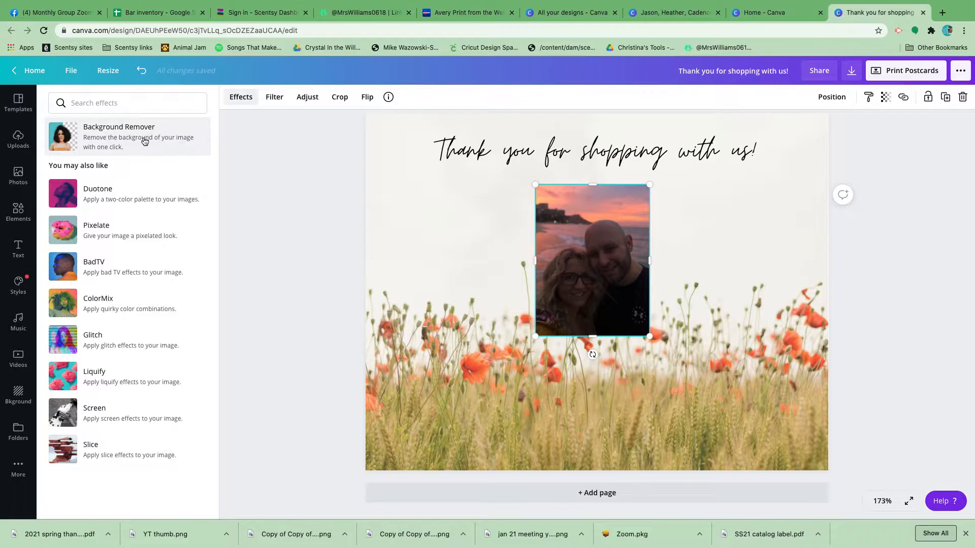
pyautogui.click(114, 143)
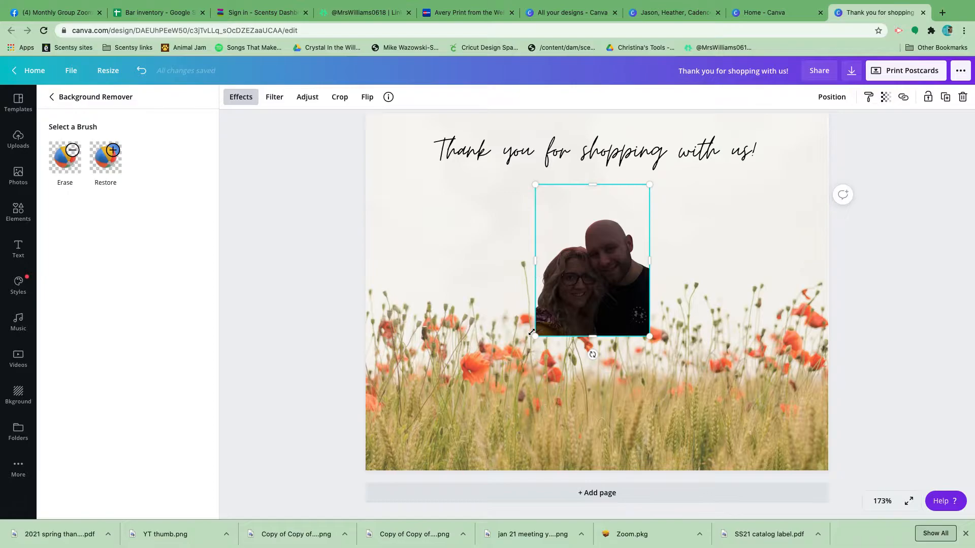
pyautogui.moveTo(533, 339); pyautogui.dragTo(518, 355)
pyautogui.moveTo(591, 299); pyautogui.dragTo(446, 407)
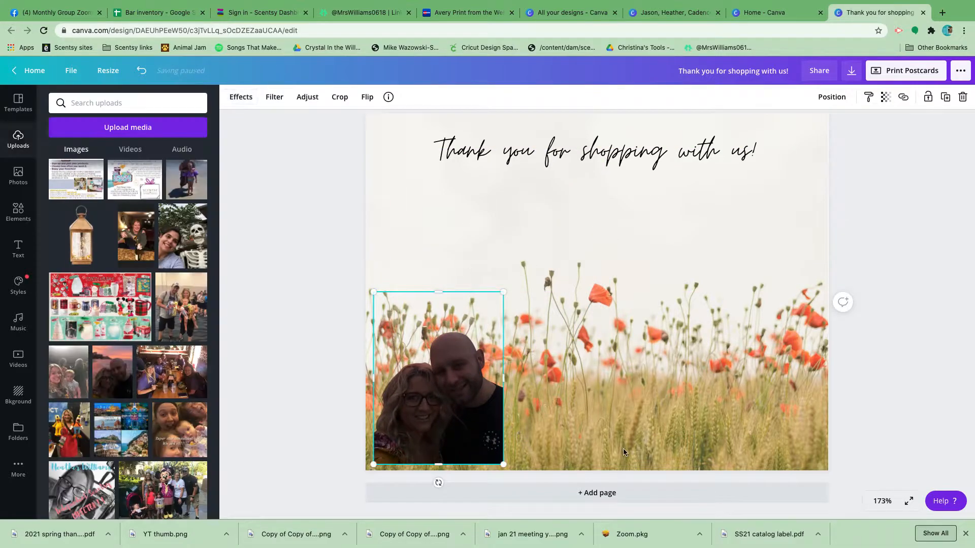
# Search the elements for "frame", add the circle frame below the heading's right end and fill it with the couple's cut-out photo.
pyautogui.click(18, 212)
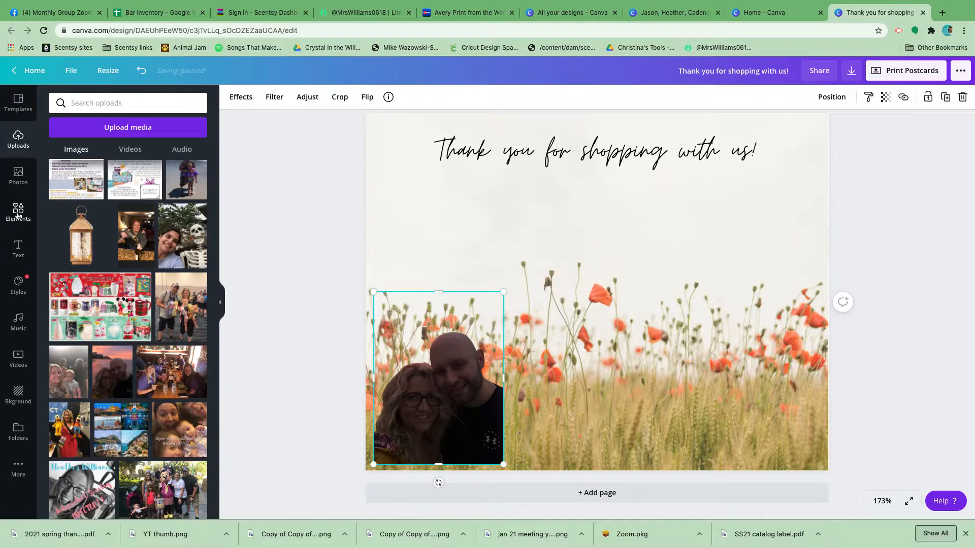
pyautogui.click(104, 101)
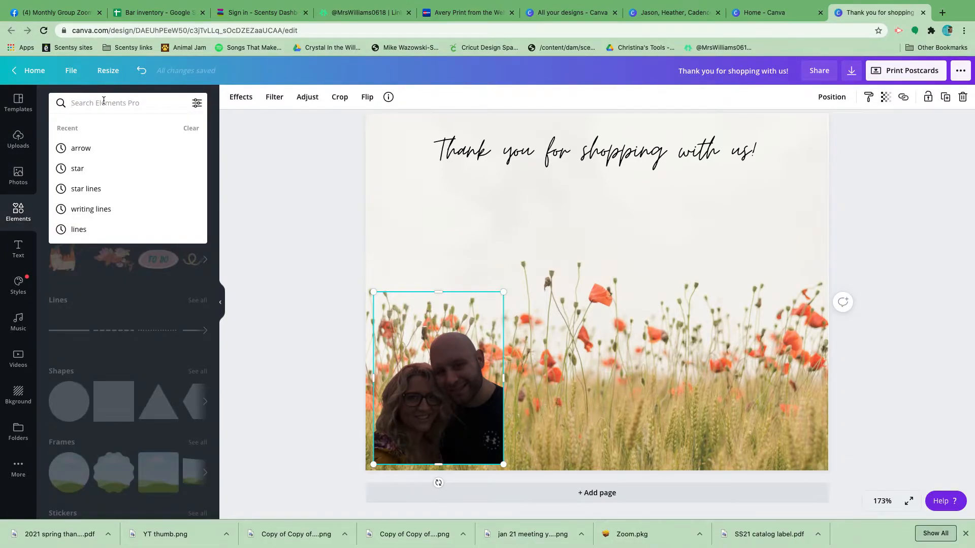
pyautogui.write('frame')
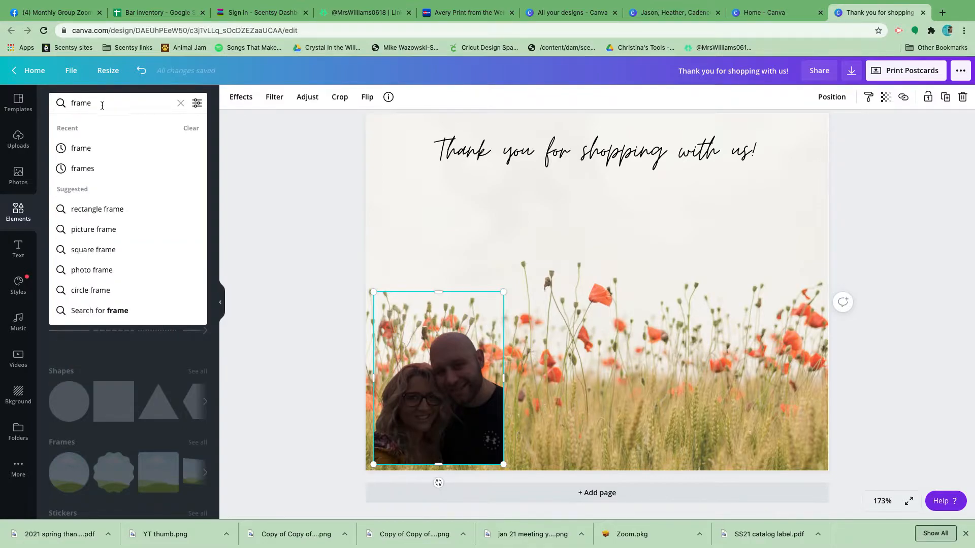
pyautogui.press('Return')
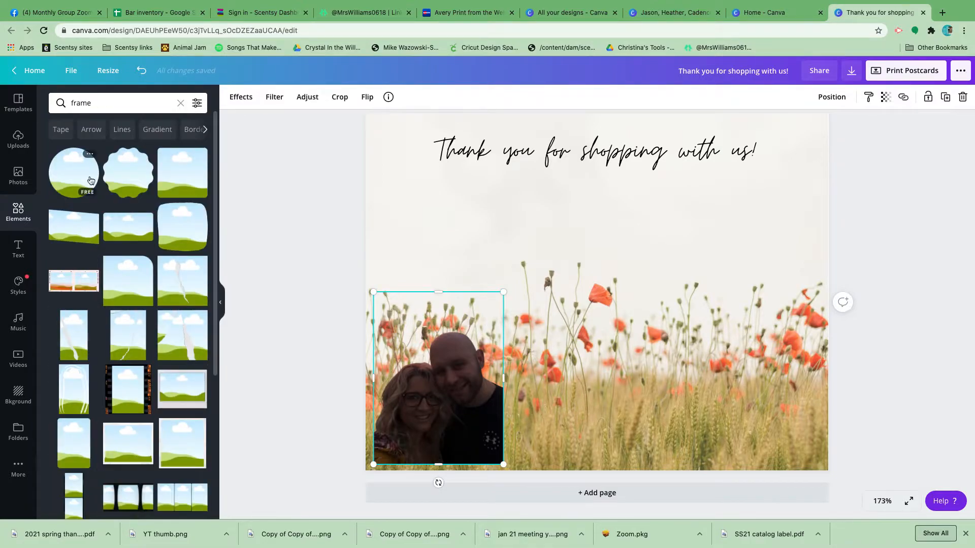
pyautogui.moveTo(72, 177); pyautogui.dragTo(655, 232)
pyautogui.moveTo(436, 436); pyautogui.dragTo(691, 335)
pyautogui.moveTo(694, 376); pyautogui.dragTo(715, 280)
pyautogui.click(291, 288)
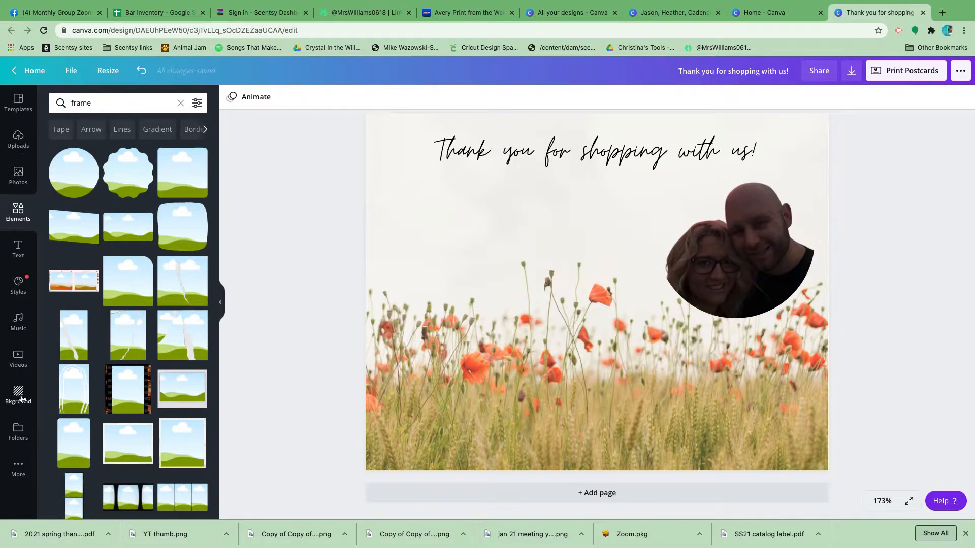
pyautogui.click(716, 282)
# Move the heading down so it overlaps the framed photo and send it backward behind the photo.
pyautogui.moveTo(655, 149); pyautogui.dragTo(656, 197)
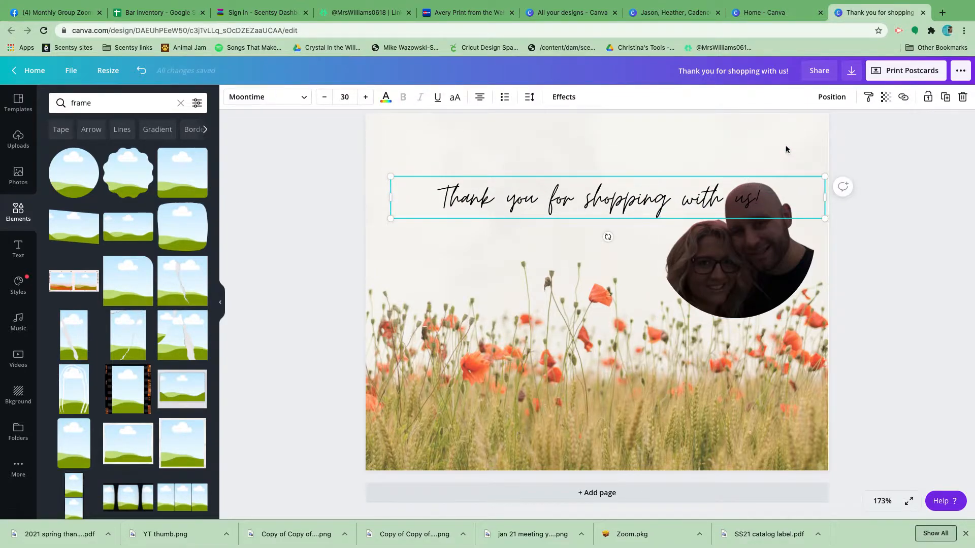
pyautogui.click(832, 98)
pyautogui.click(806, 126)
# Bring the heading forward in front of the framed photo and move it back up near the postcard's upper edge.
pyautogui.click(607, 169)
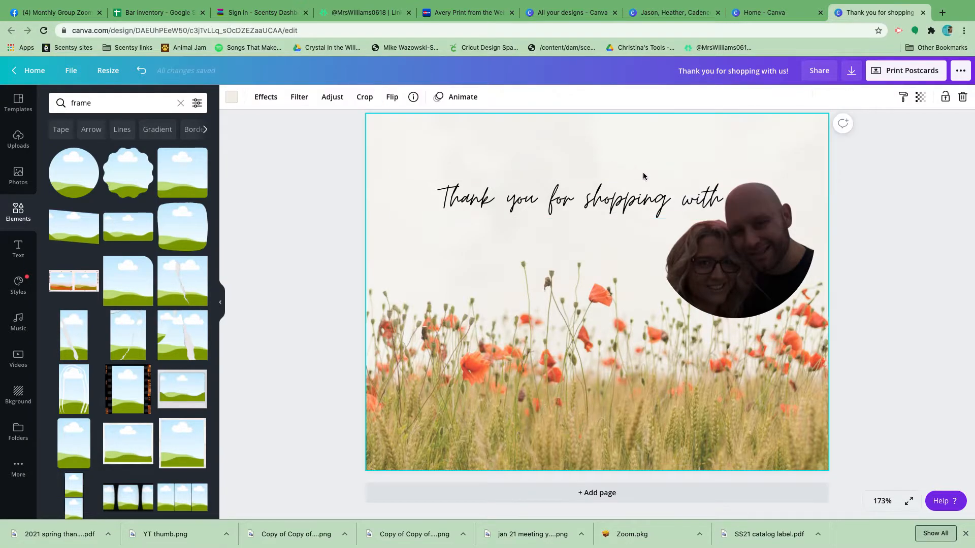
pyautogui.click(607, 203)
pyautogui.click(829, 99)
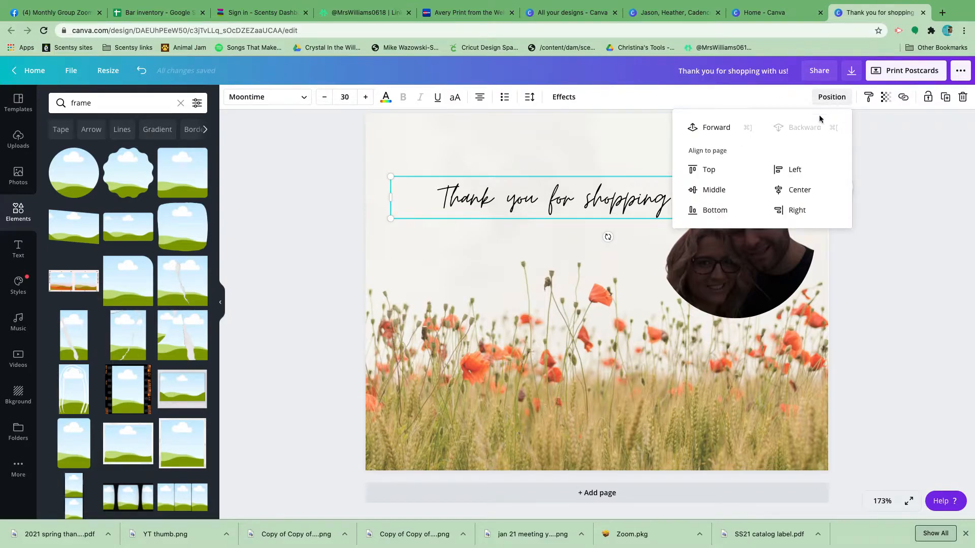
pyautogui.click(716, 133)
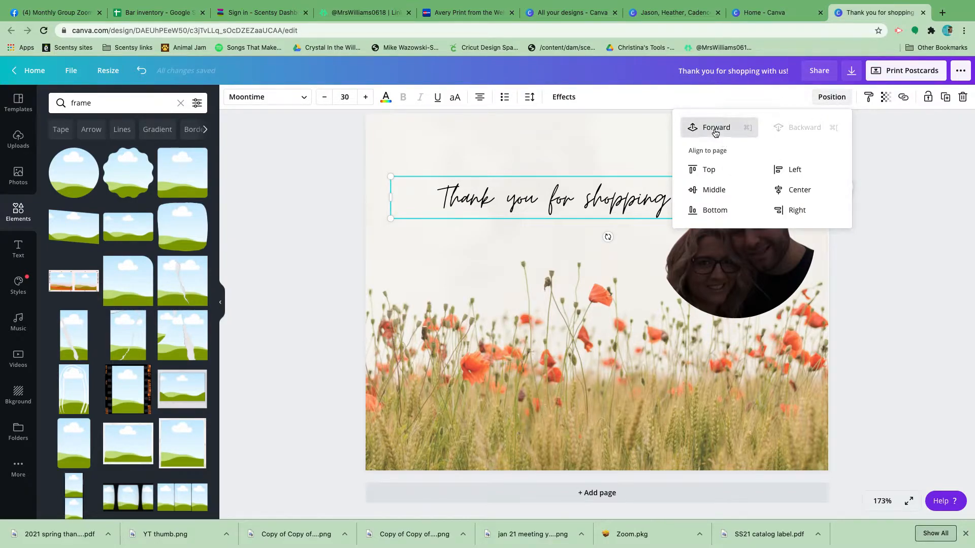
pyautogui.click(589, 133)
pyautogui.moveTo(589, 200); pyautogui.dragTo(593, 155)
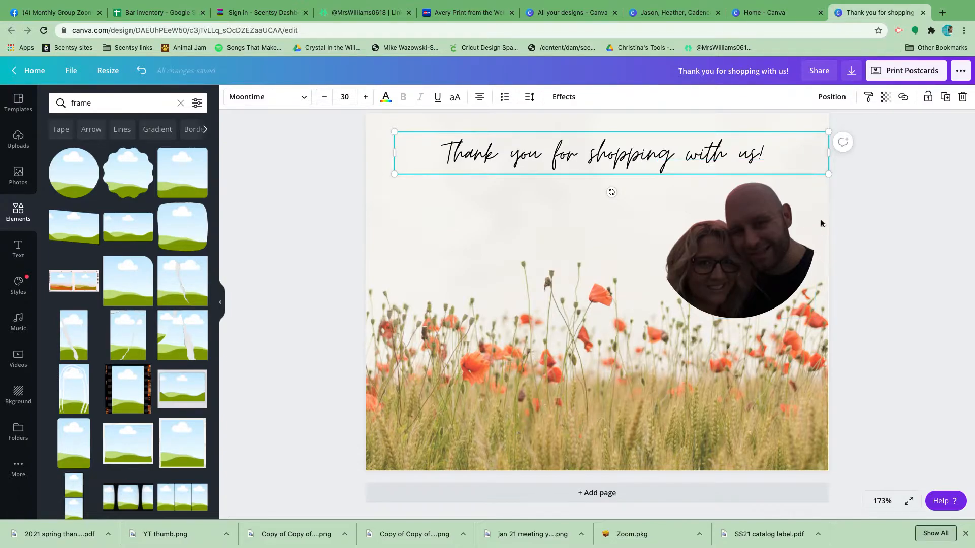
pyautogui.click(418, 254)
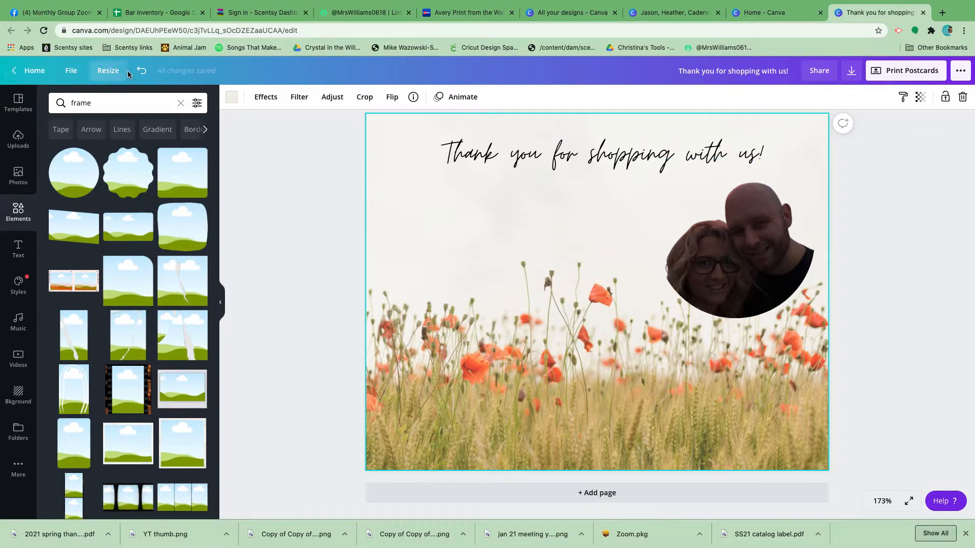
pyautogui.click(15, 173)
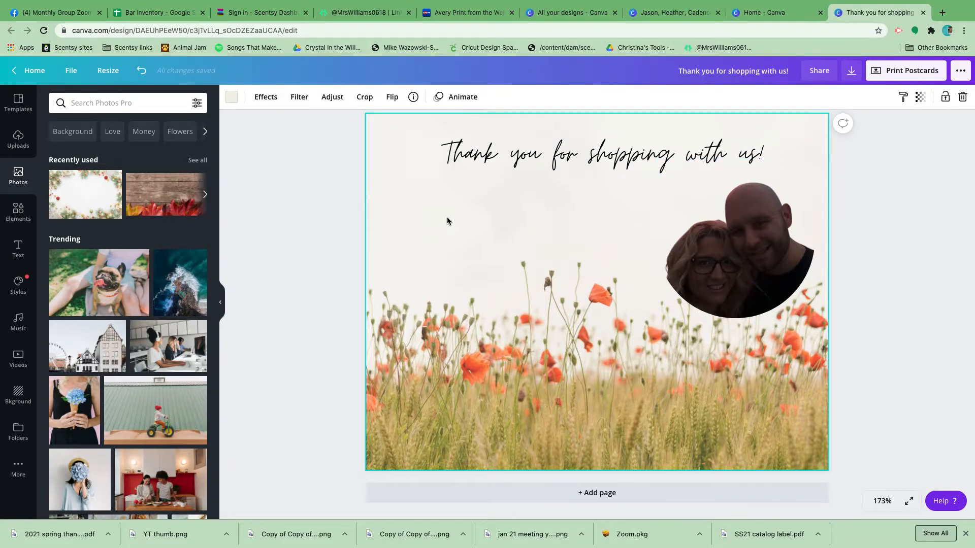
pyautogui.click(19, 211)
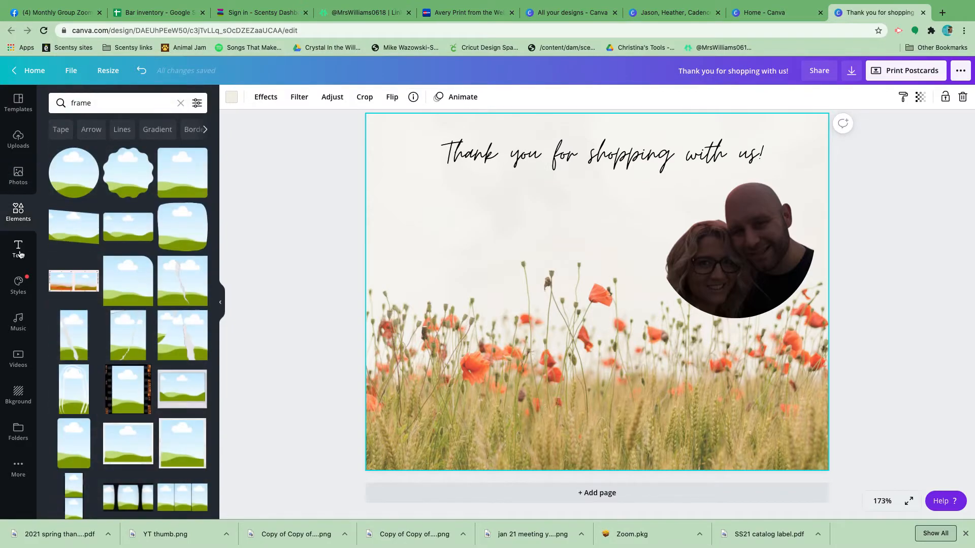
pyautogui.click(20, 254)
pyautogui.click(18, 103)
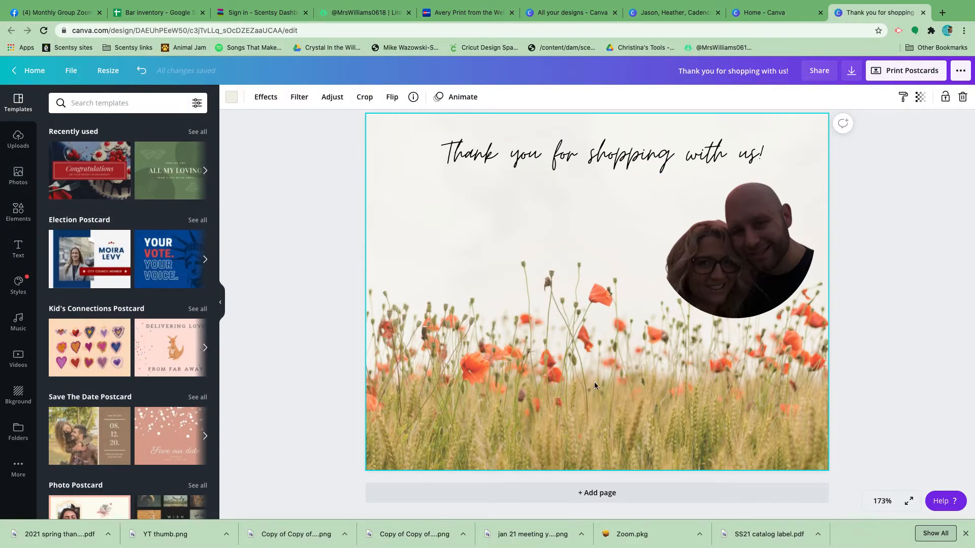
pyautogui.click(15, 254)
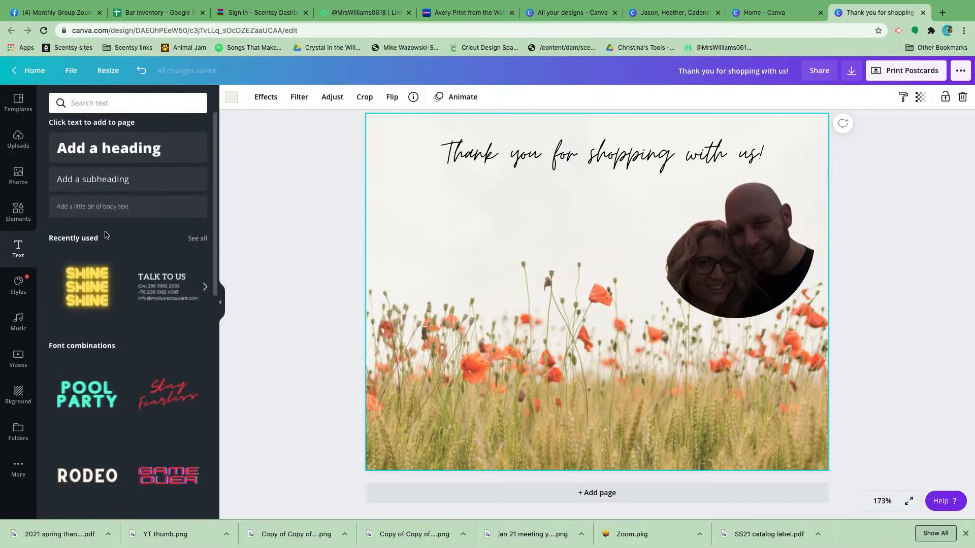
pyautogui.click(101, 148)
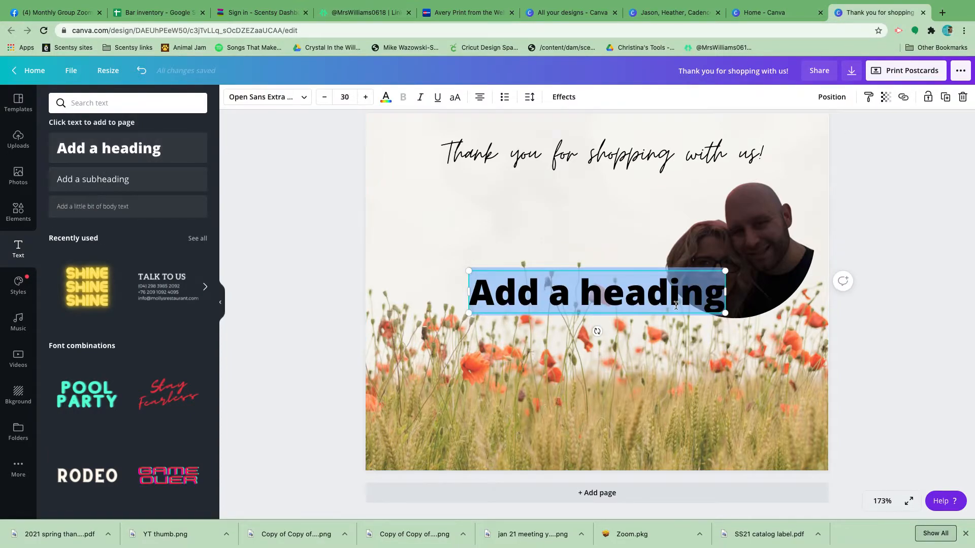
pyautogui.moveTo(566, 268); pyautogui.dragTo(499, 186)
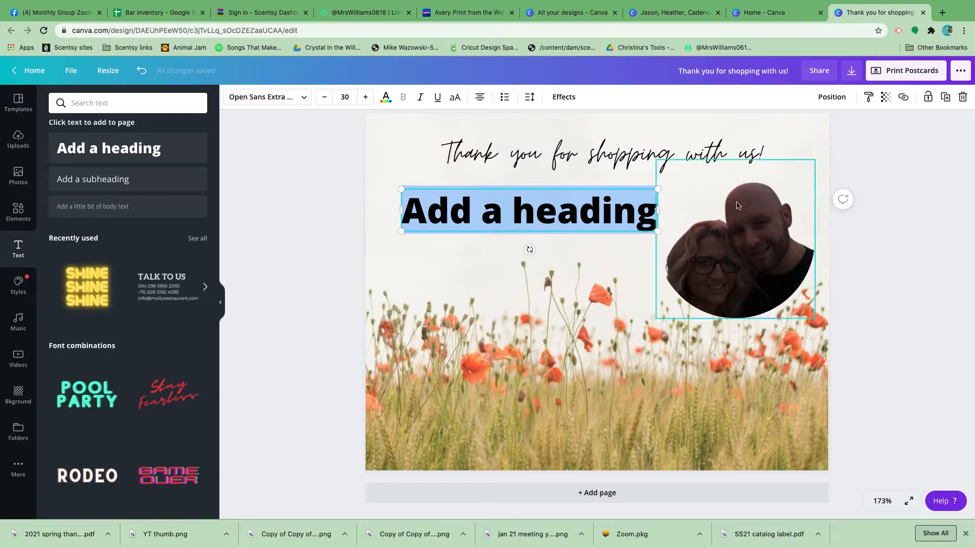
pyautogui.click(962, 96)
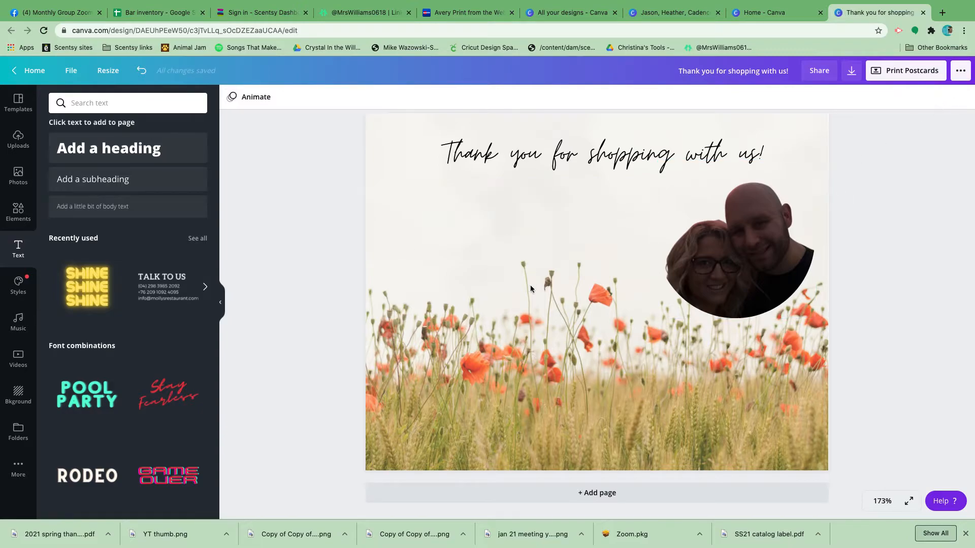
# Duplicate the finished postcard page three times to make four identical pages.
pyautogui.click(555, 430)
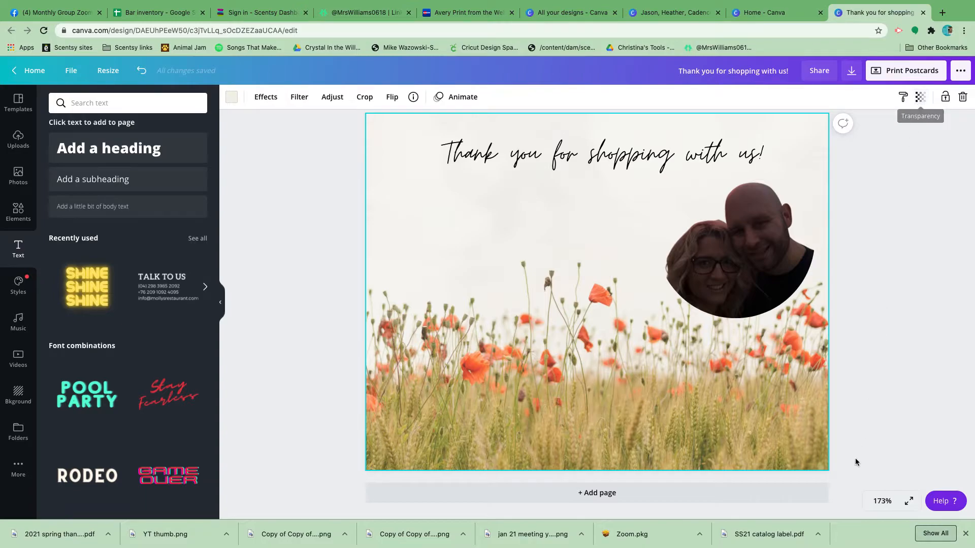
pyautogui.scroll(1, 662, 395)
pyautogui.scroll(-1, 662, 395)
pyautogui.scroll(1, 662, 395)
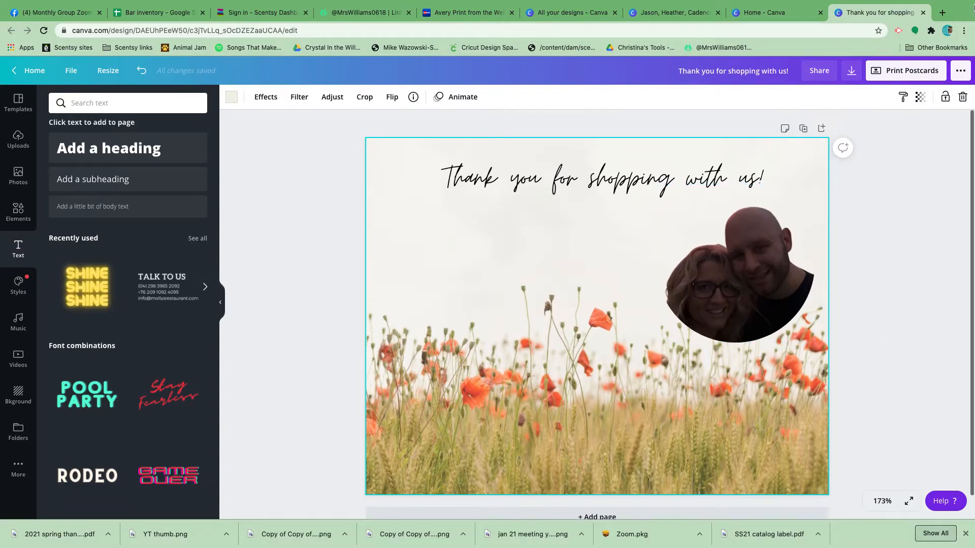
pyautogui.click(802, 128)
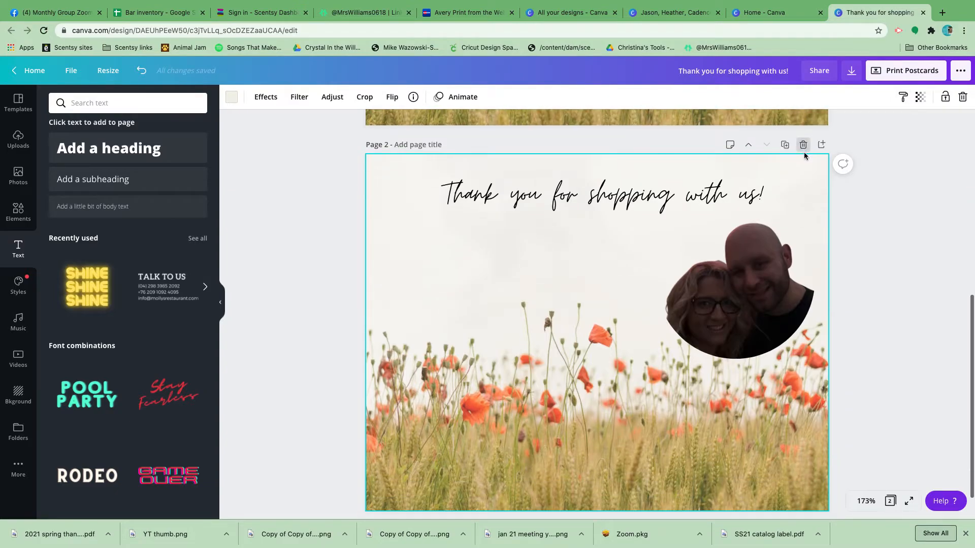
pyautogui.click(785, 145)
pyautogui.click(785, 161)
pyautogui.scroll(-3, 676, 278)
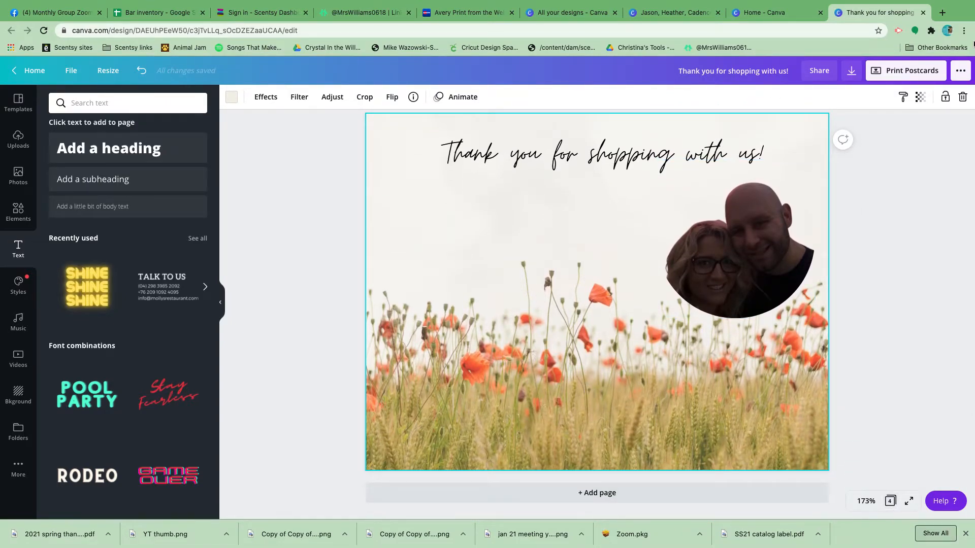
# Download all four pages as a PDF Print file and open the downloaded PDF.
pyautogui.click(851, 71)
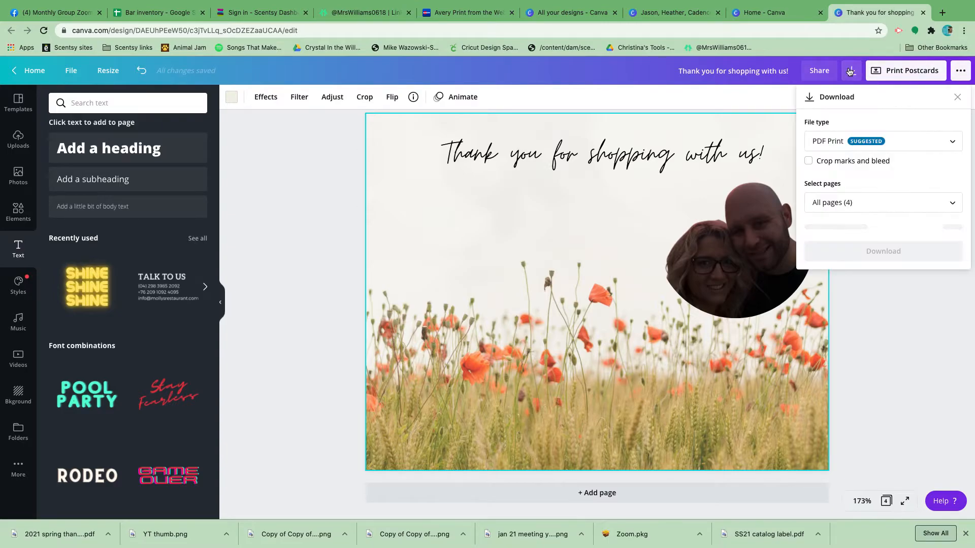
pyautogui.click(951, 141)
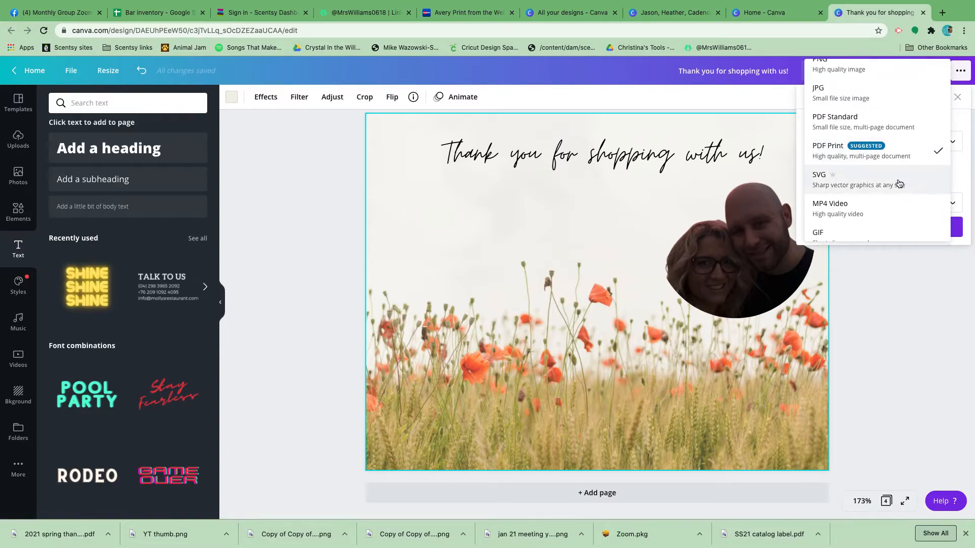
pyautogui.scroll(-1, 899, 183)
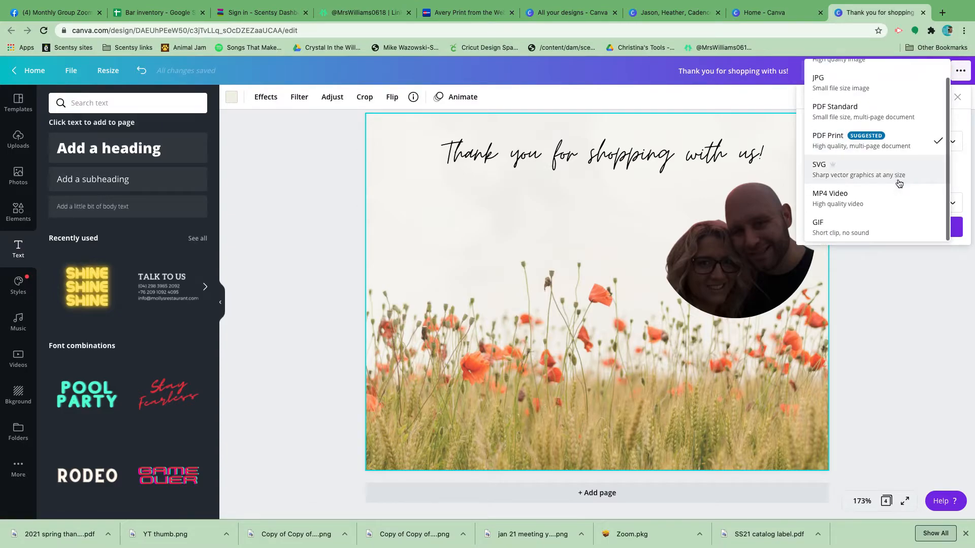
pyautogui.click(841, 151)
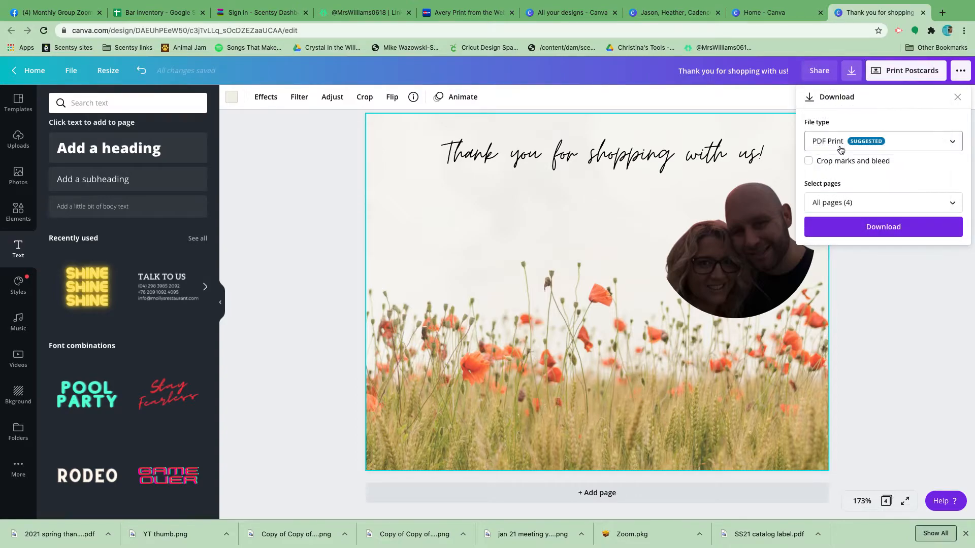
pyautogui.click(882, 235)
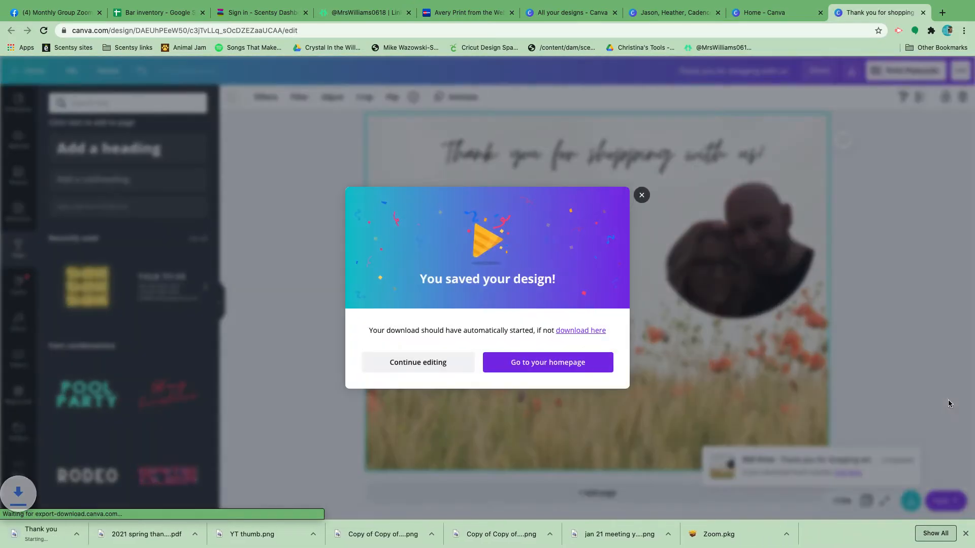
pyautogui.click(48, 536)
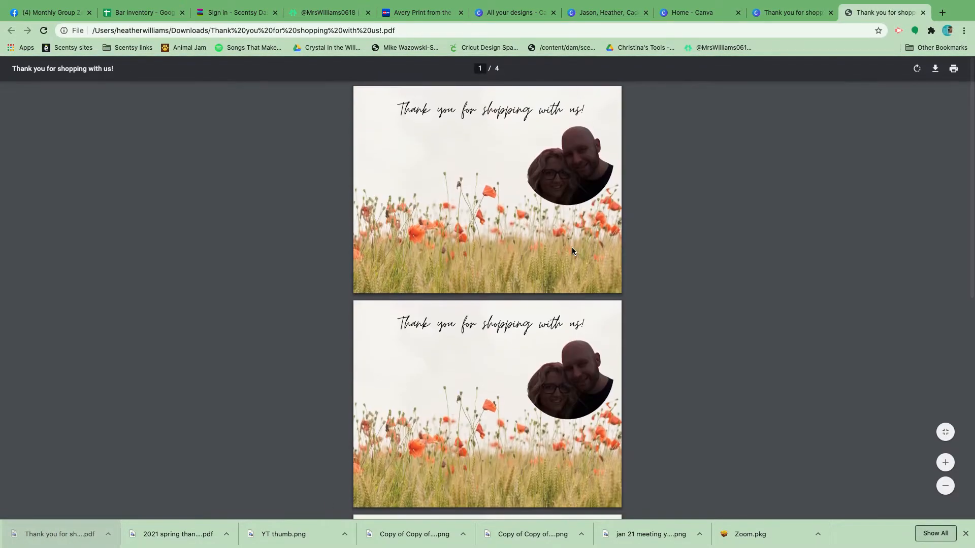
# Open the PDF's print settings and lay out 4 pages per sheet with the scale set to Fit to paper.
pyautogui.click(953, 71)
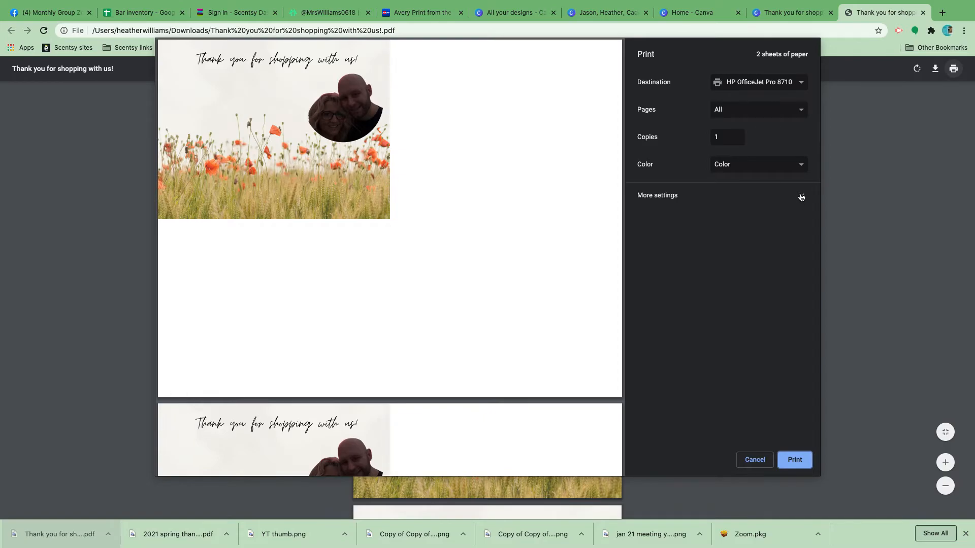
pyautogui.click(801, 197)
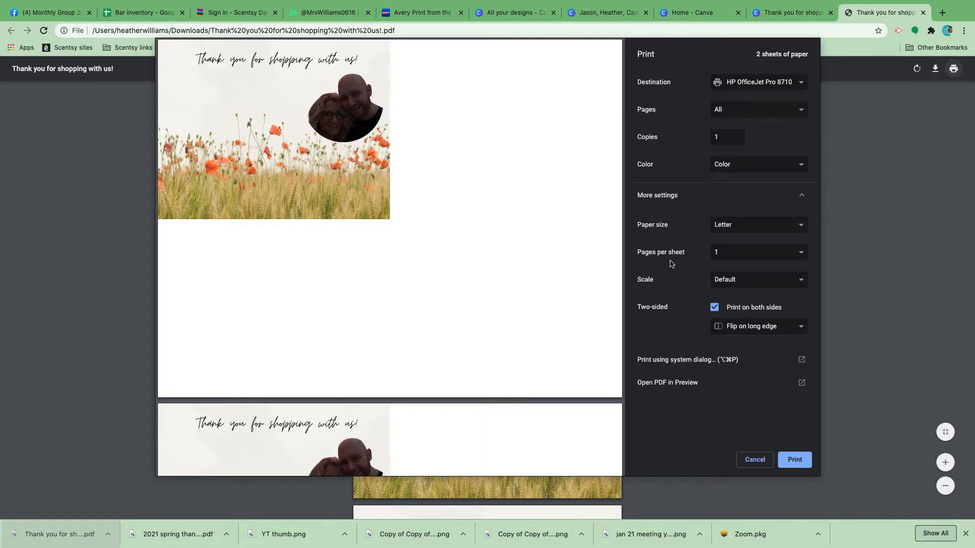
pyautogui.click(800, 255)
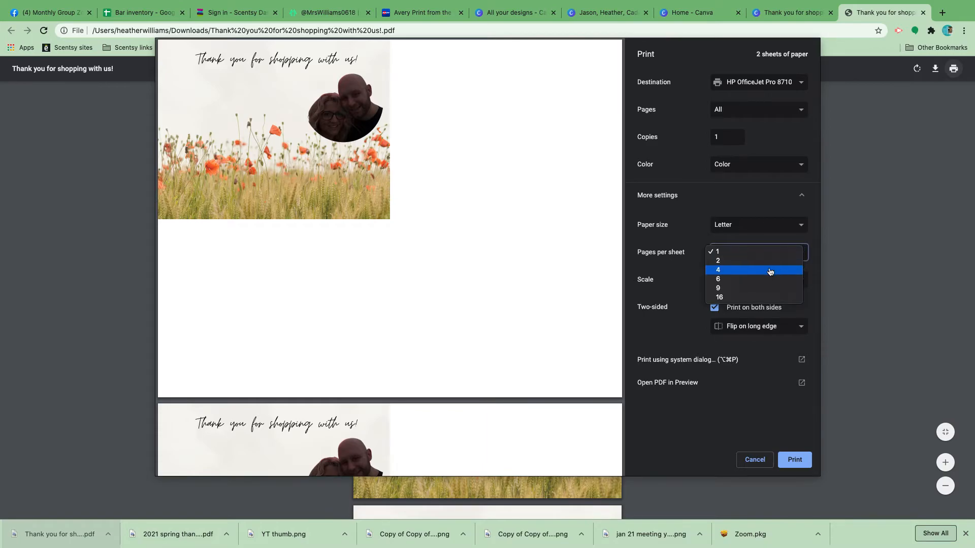
pyautogui.click(770, 271)
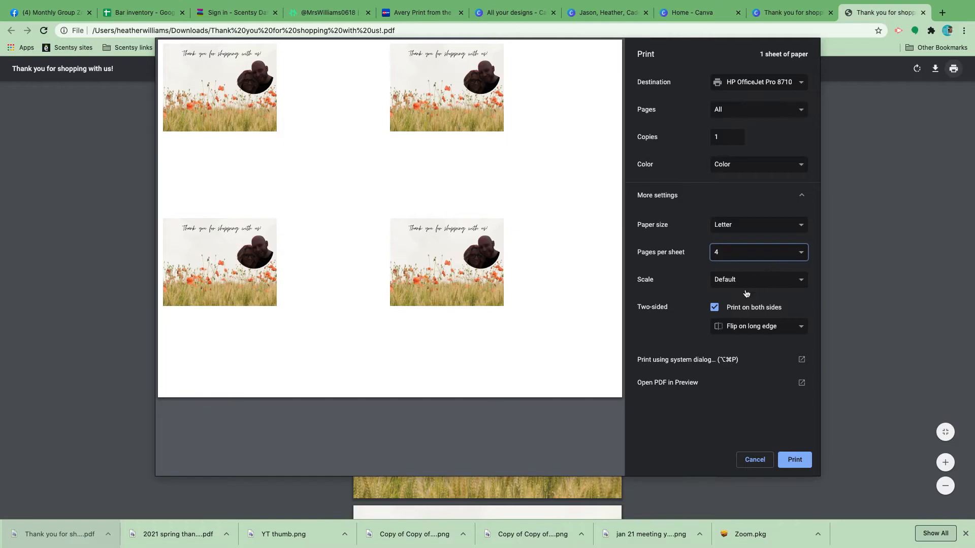
pyautogui.click(803, 284)
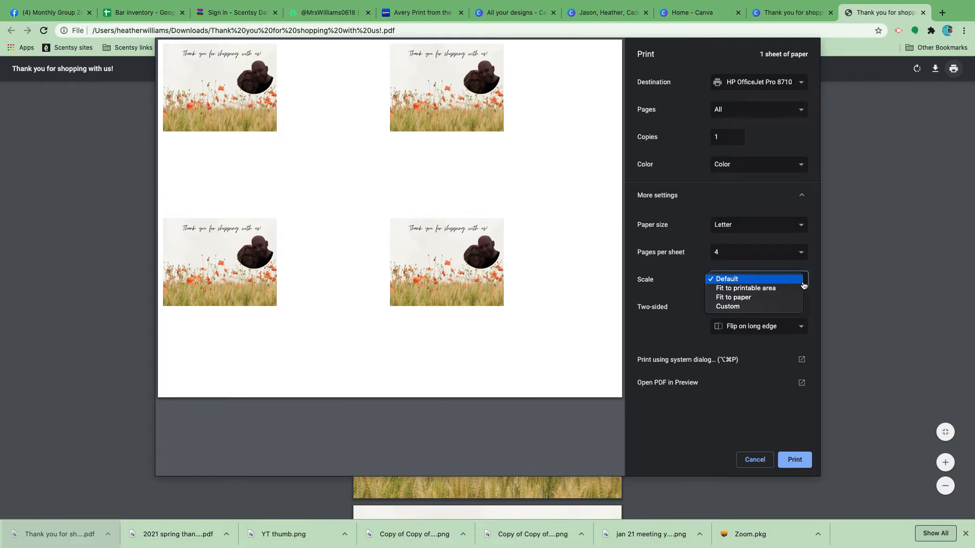
pyautogui.click(741, 299)
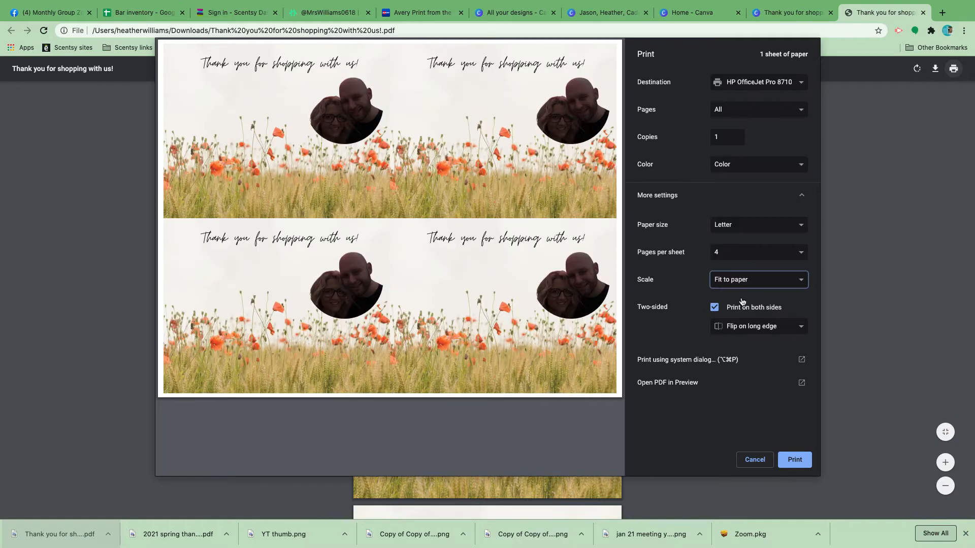
# Change the print scale to Custom and raise it to 191.
pyautogui.click(800, 282)
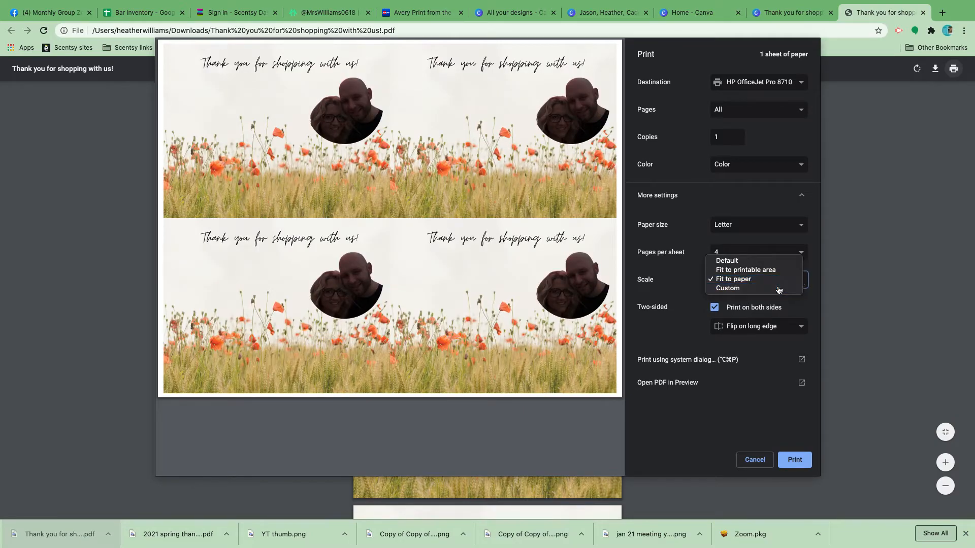
pyautogui.click(779, 290)
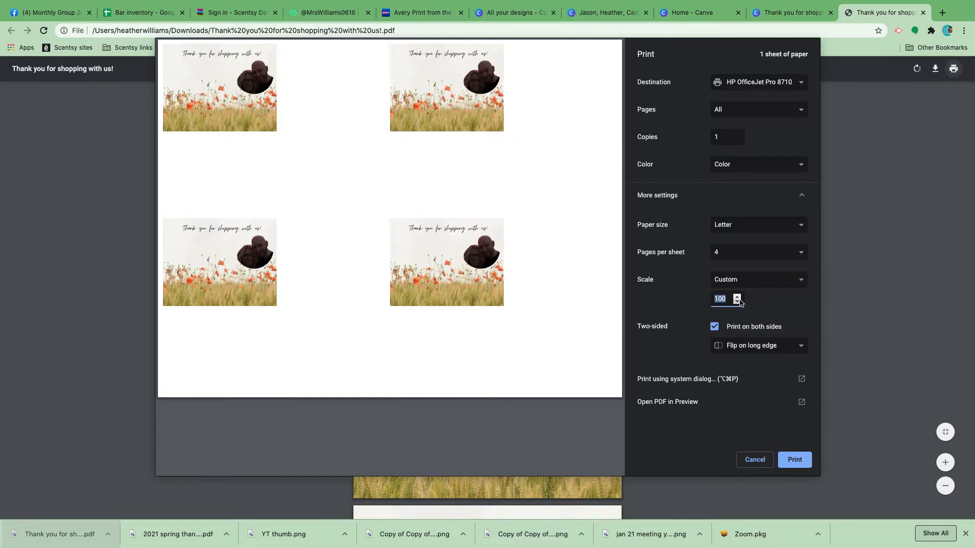
pyautogui.click(736, 297)
pyautogui.click(737, 297)
pyautogui.click(737, 298)
pyautogui.click(737, 298)
pyautogui.click(737, 298)
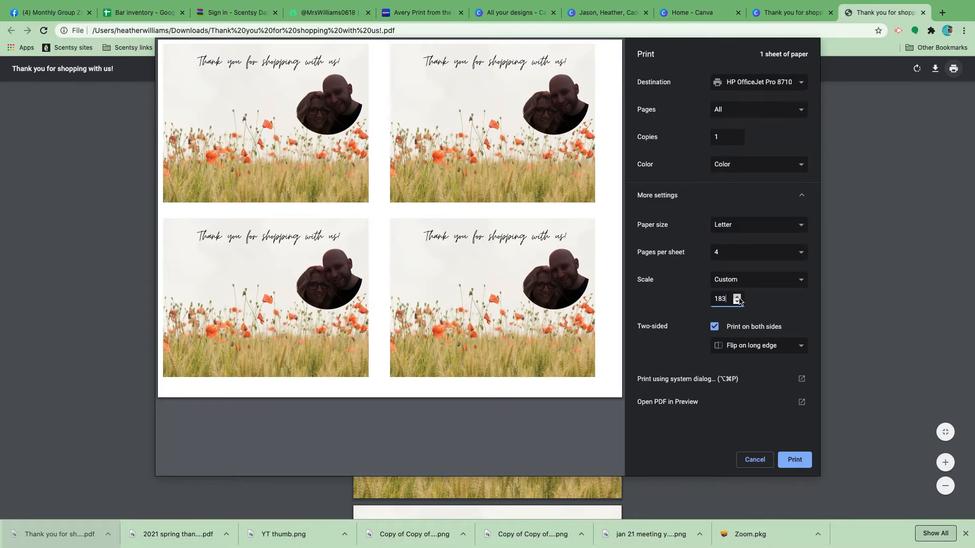
pyautogui.click(738, 298)
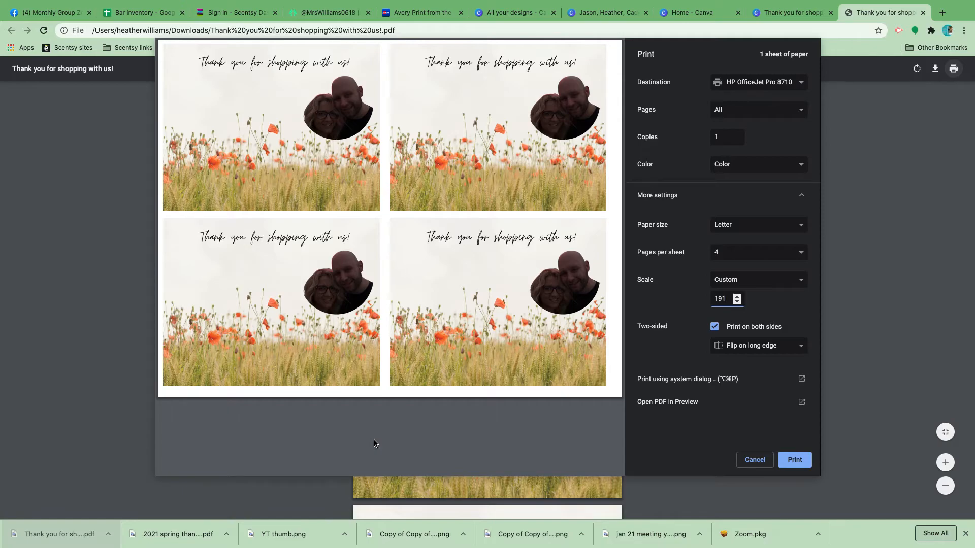
# Return to the Canva postcard design, close the download message and set up a single-sided Print Postcards order.
pyautogui.click(788, 10)
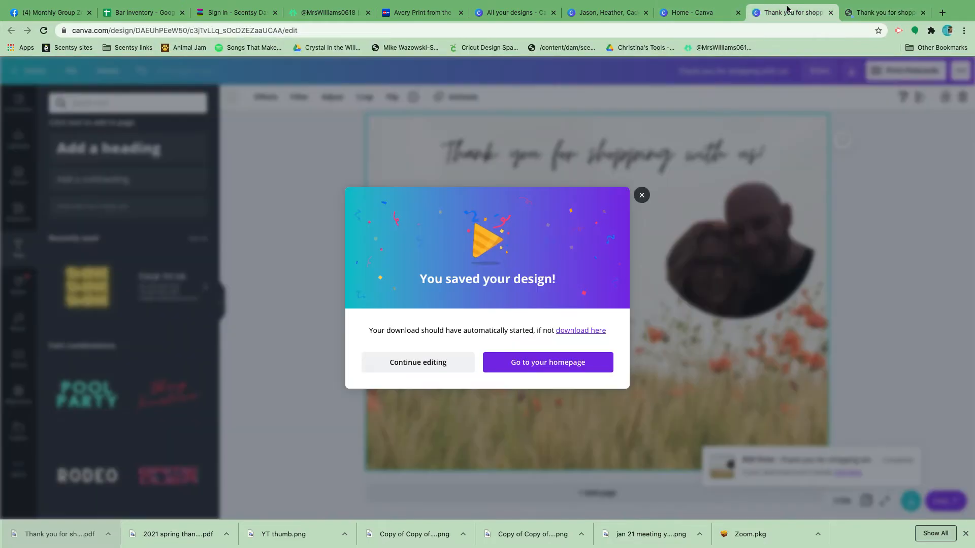
pyautogui.click(641, 196)
pyautogui.click(907, 72)
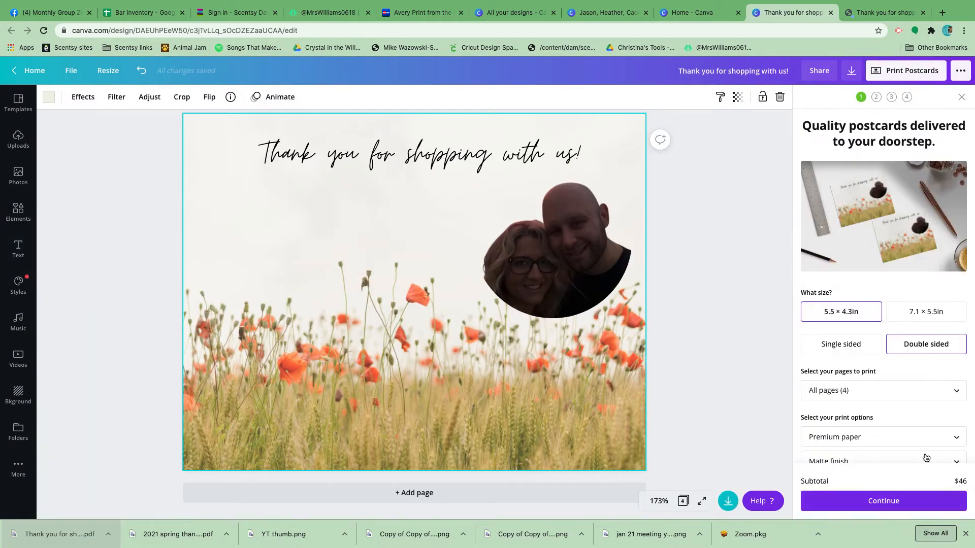
pyautogui.click(850, 346)
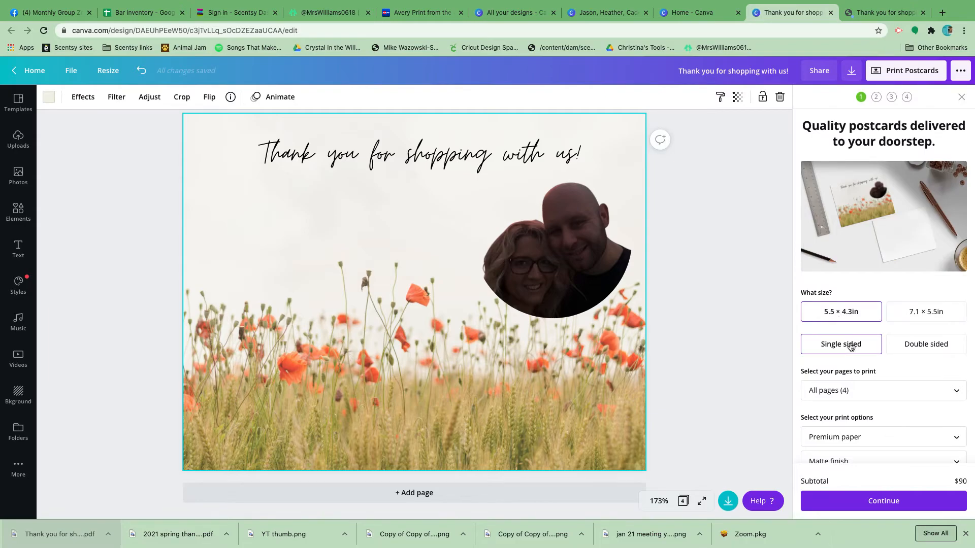
# Delete the three duplicate postcard pages so that only one page is included in the print order.
pyautogui.click(955, 388)
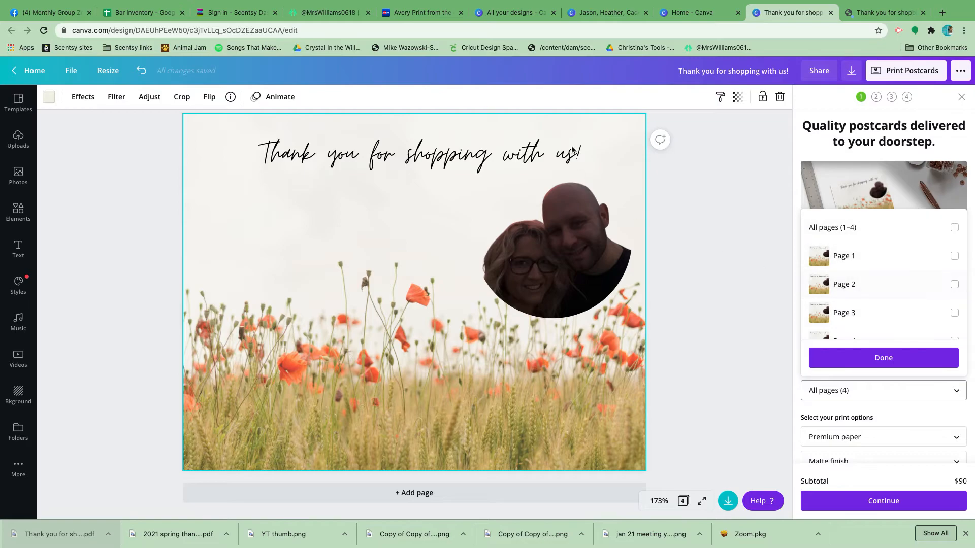
pyautogui.click(748, 249)
pyautogui.scroll(-20, 689, 252)
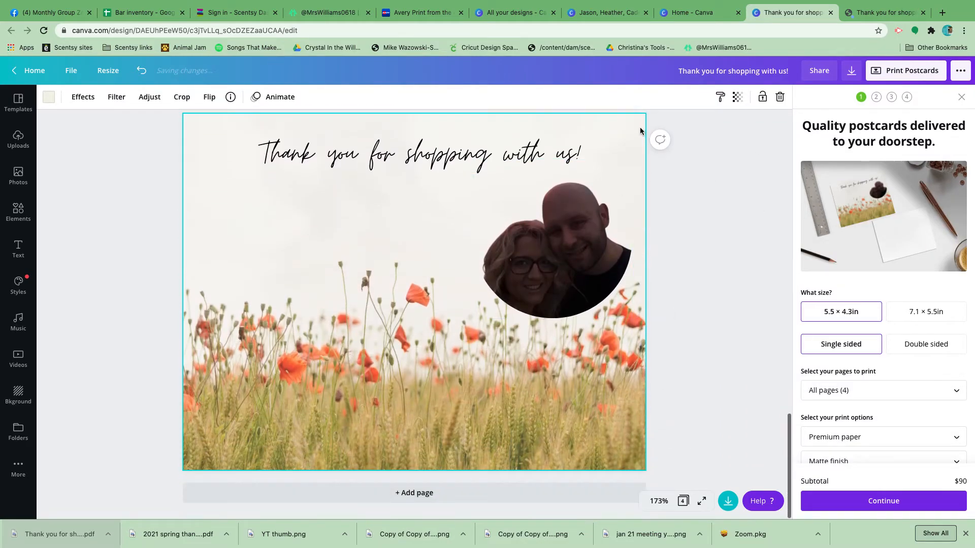
pyautogui.scroll(2, 639, 130)
pyautogui.click(620, 152)
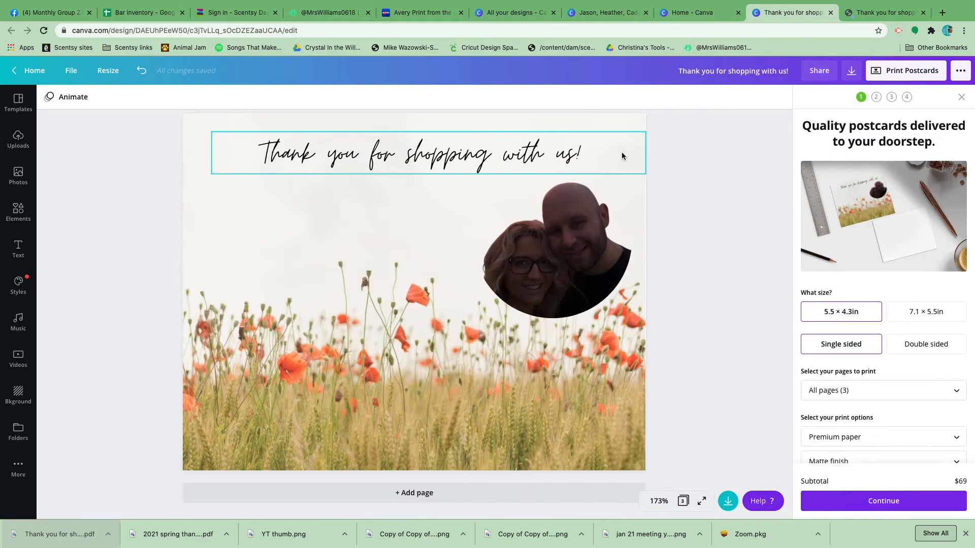
pyautogui.scroll(2, 627, 401)
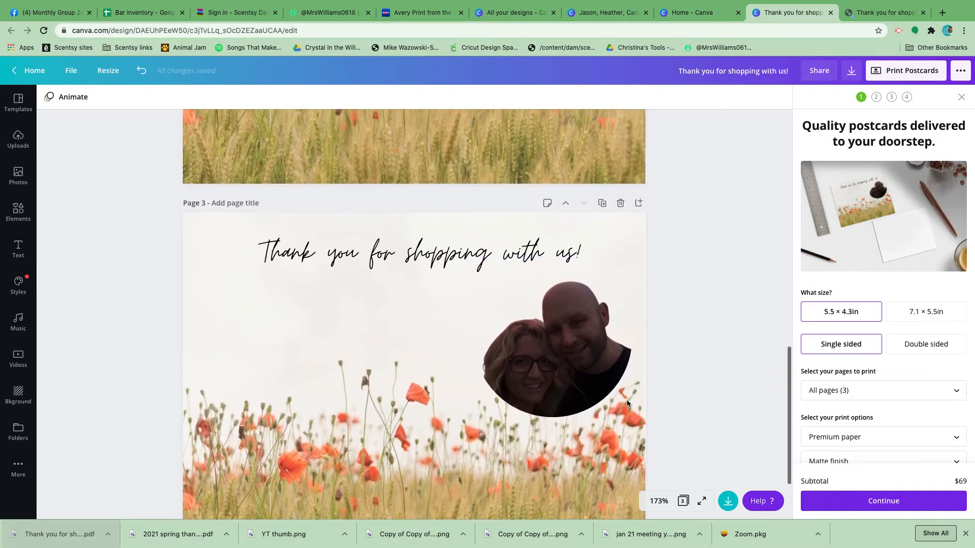
pyautogui.scroll(1, 626, 400)
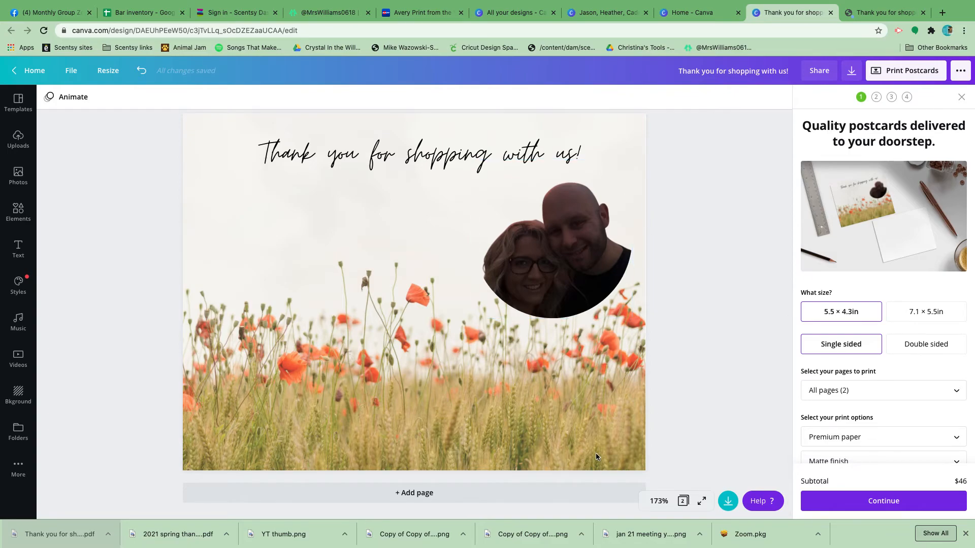
pyautogui.scroll(-5, 595, 453)
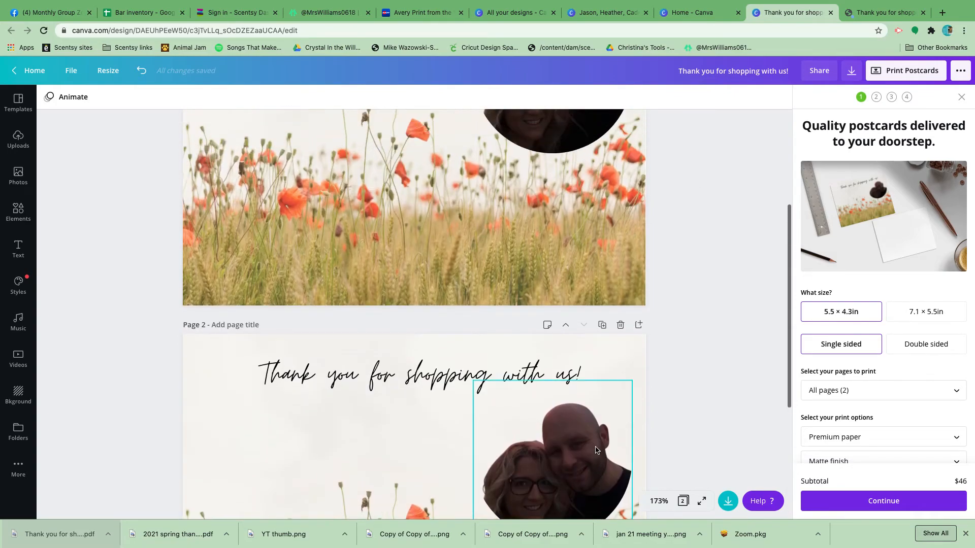
pyautogui.click(620, 325)
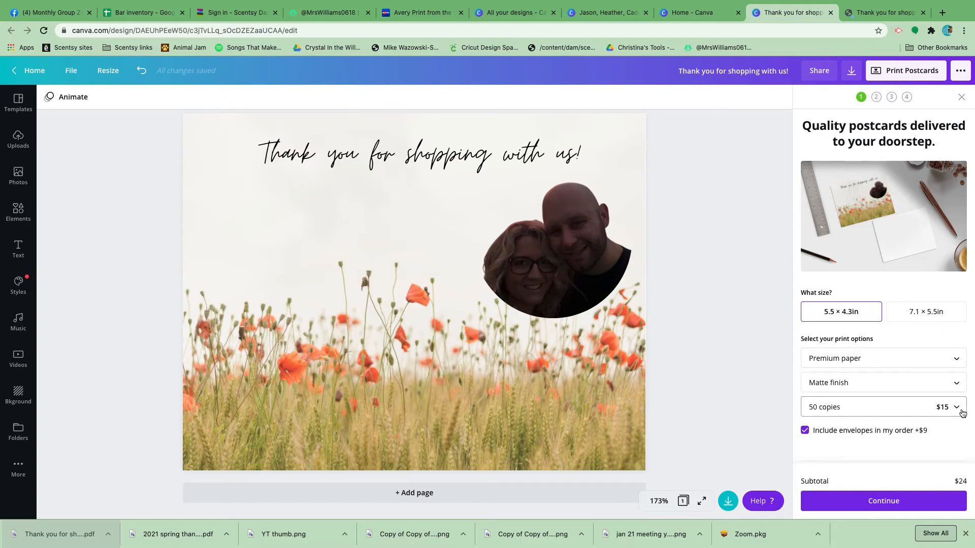
pyautogui.scroll(-1, 960, 412)
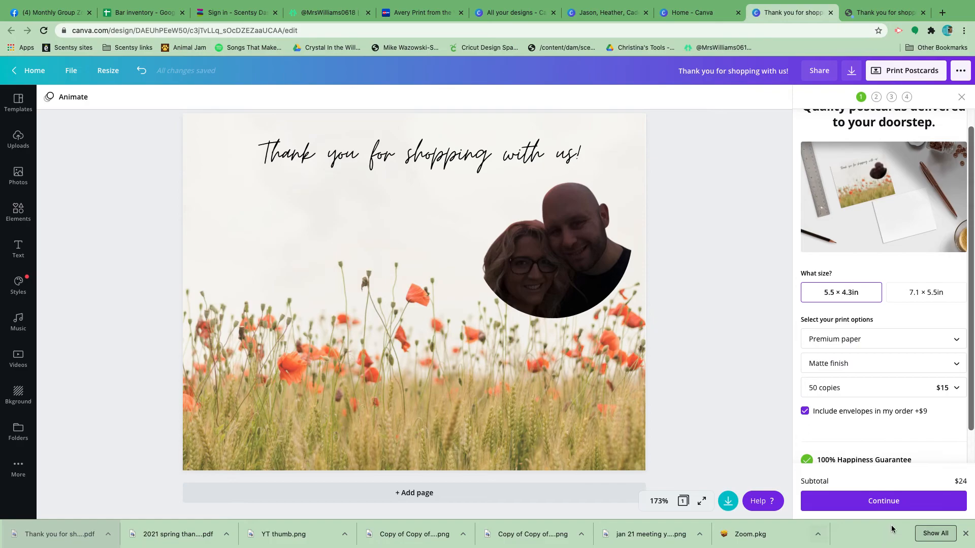
pyautogui.scroll(1, 866, 426)
pyautogui.scroll(-3, 866, 428)
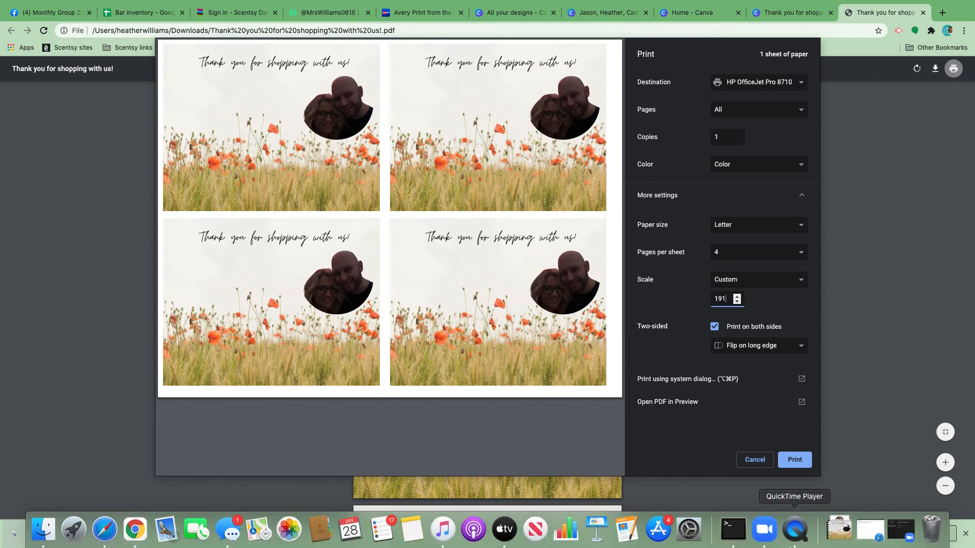
pyautogui.click(807, 541)
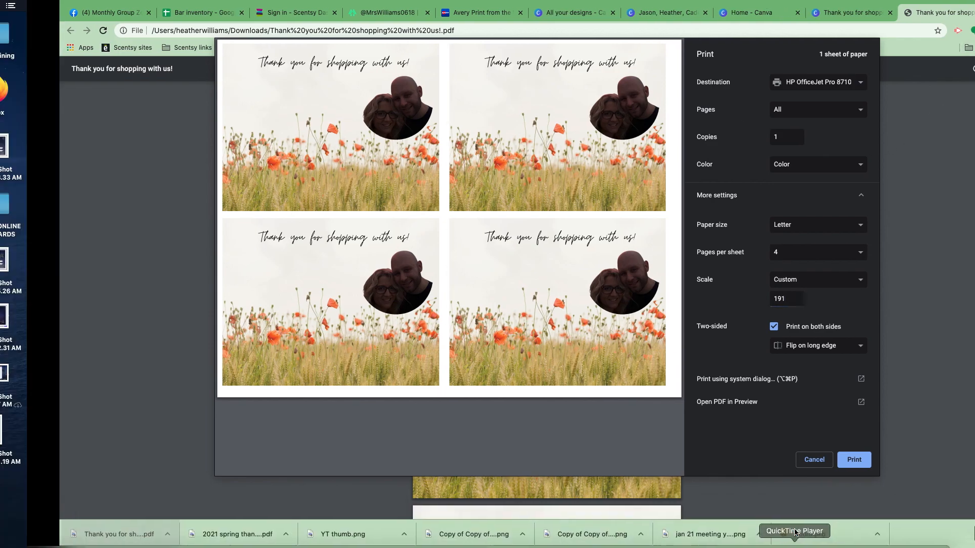